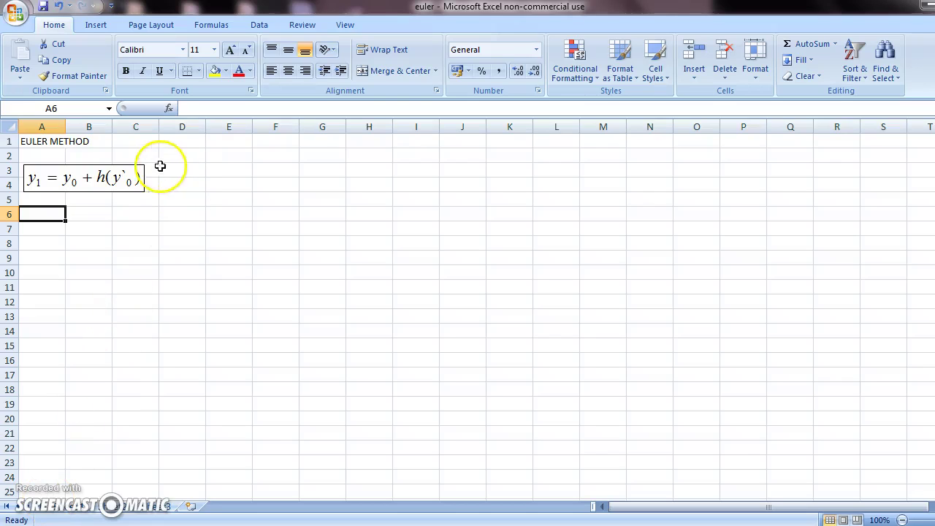
After checking the Word problem, enter headings x0, y0, y`0 and y1 across A6:D6.
key(alt+Tab)
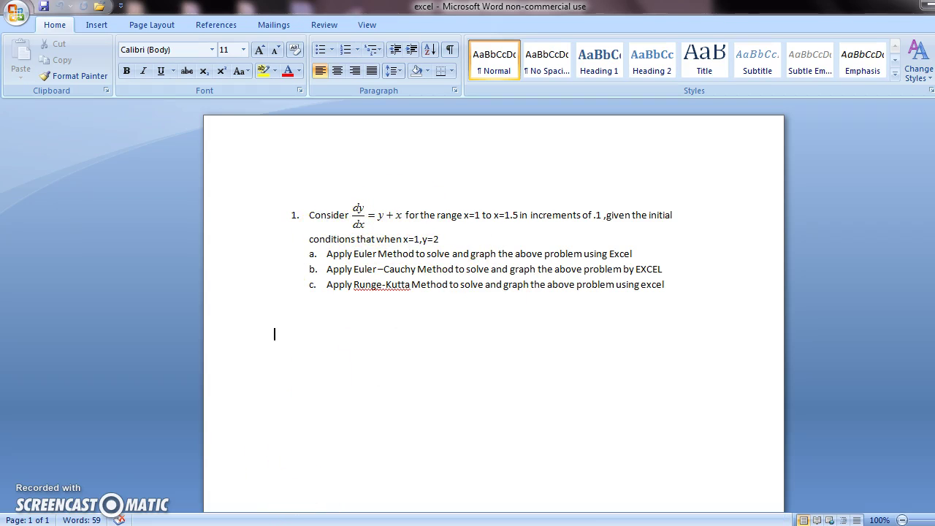
key(alt+Tab)
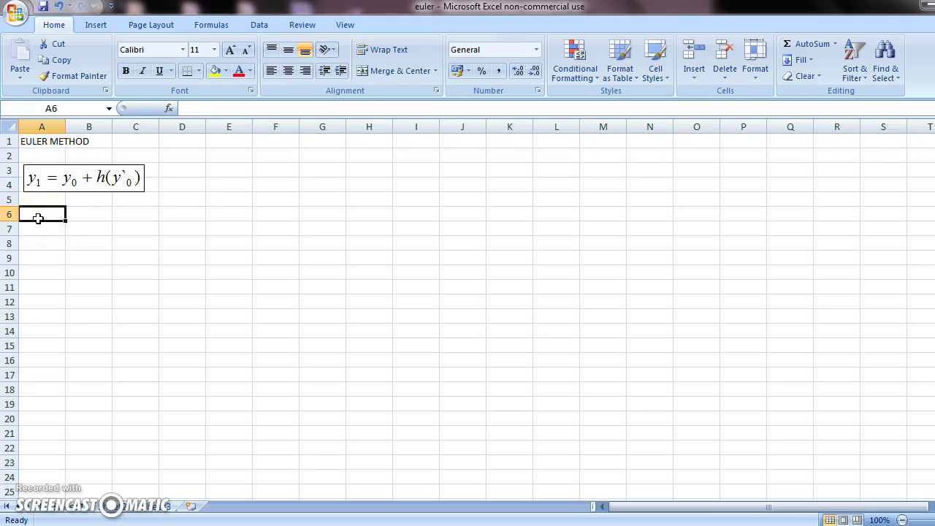
text(x0)
key(Tab)
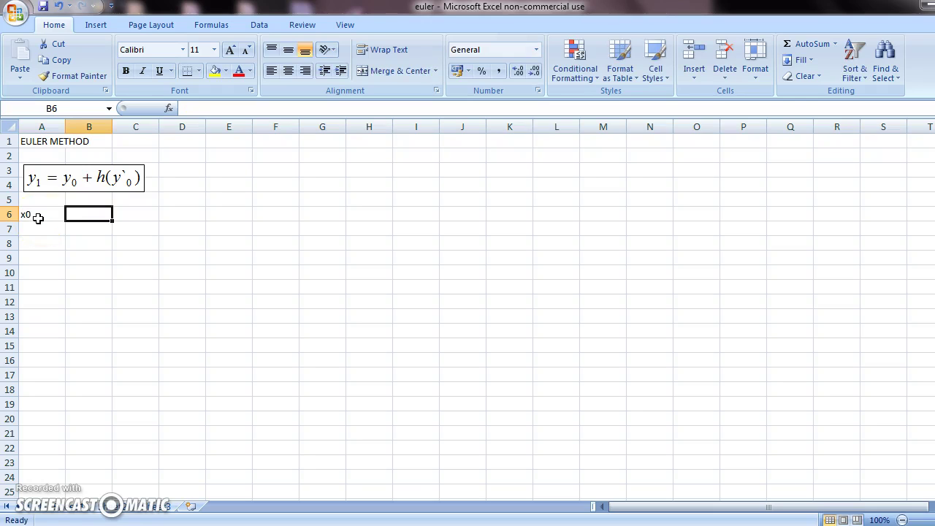
text(y0)
key(Tab)
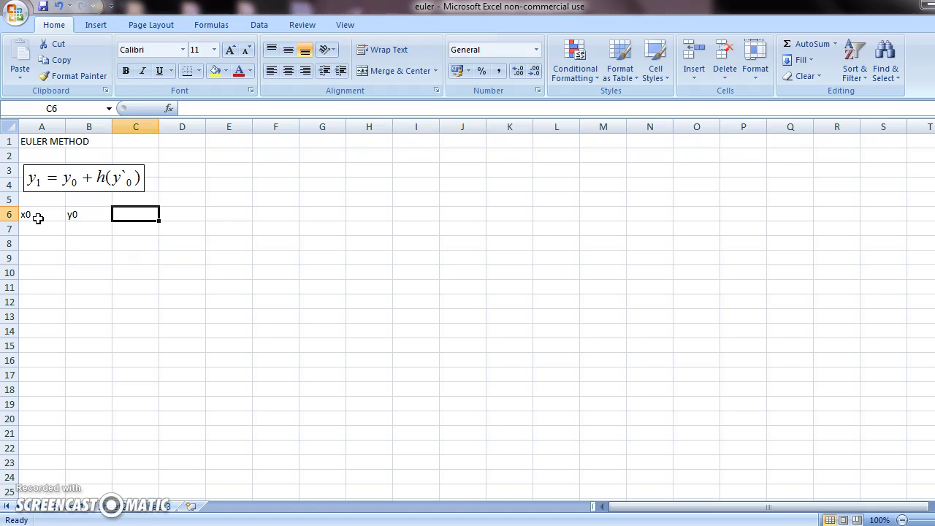
text(y`0)
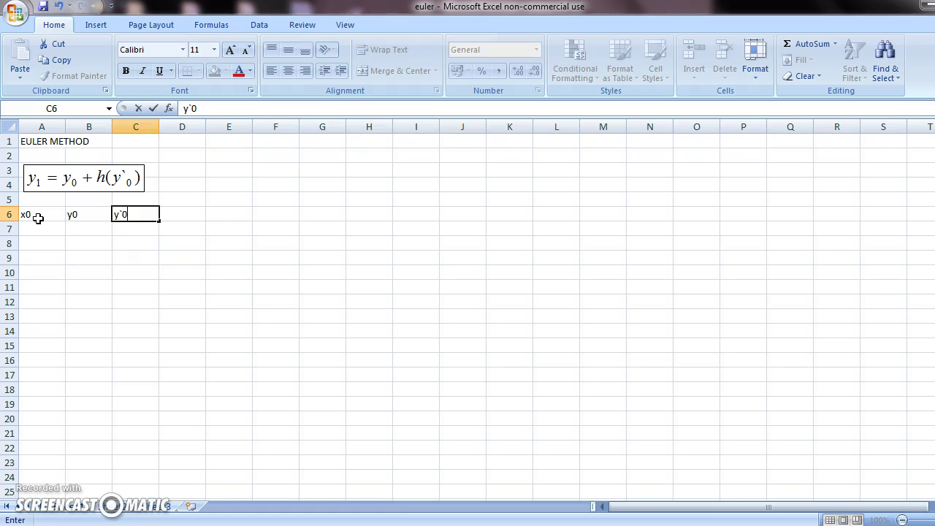
key(Tab)
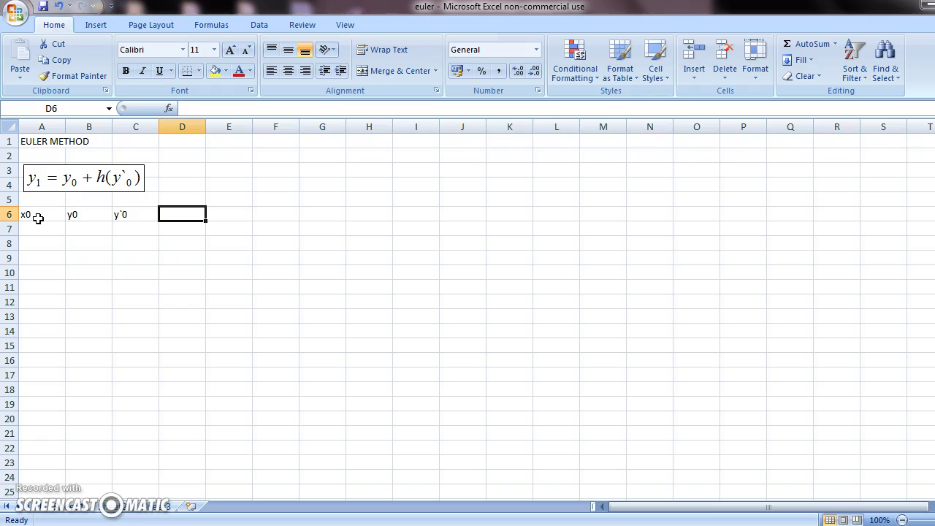
text(y1)
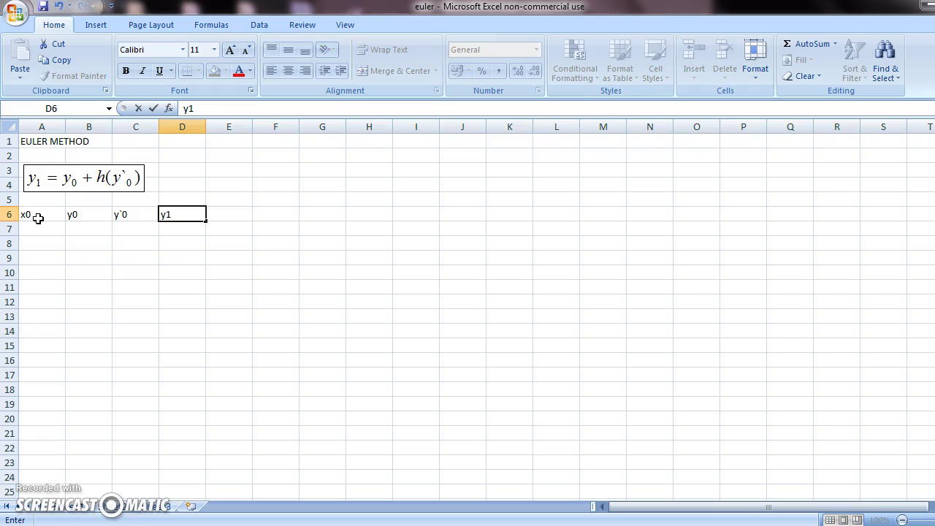
key(Return)
key(Left)
key(Left)
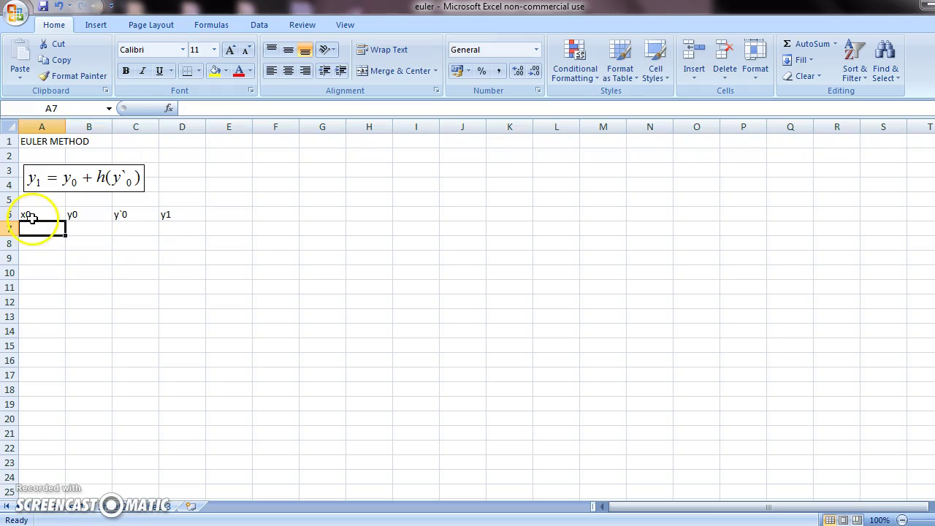
Enter the starting x value 1 in A7, then bring the Word problem statement forward.
key(alt+Tab)
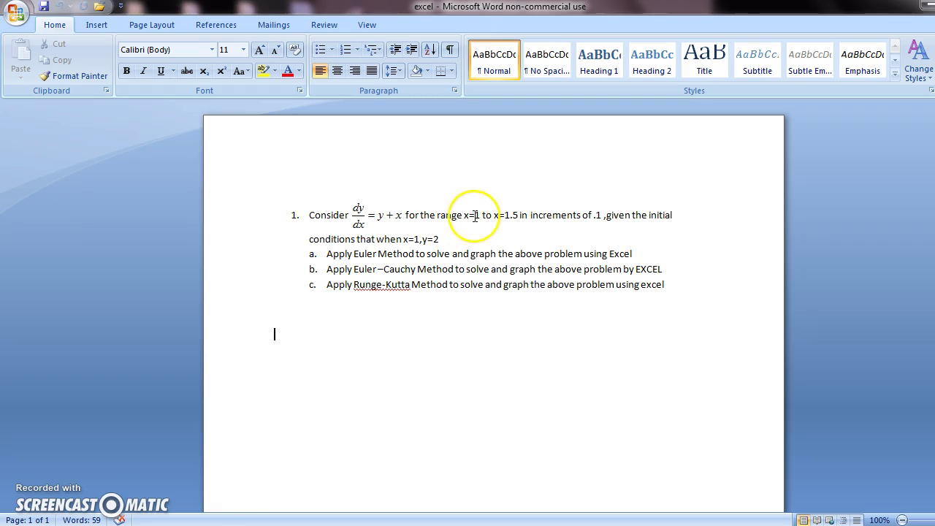
key(alt+Tab)
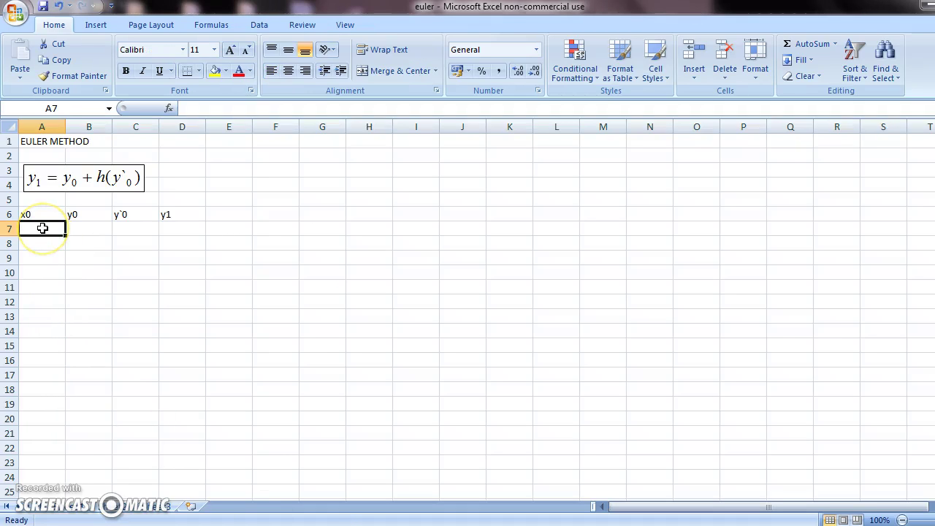
text(1)
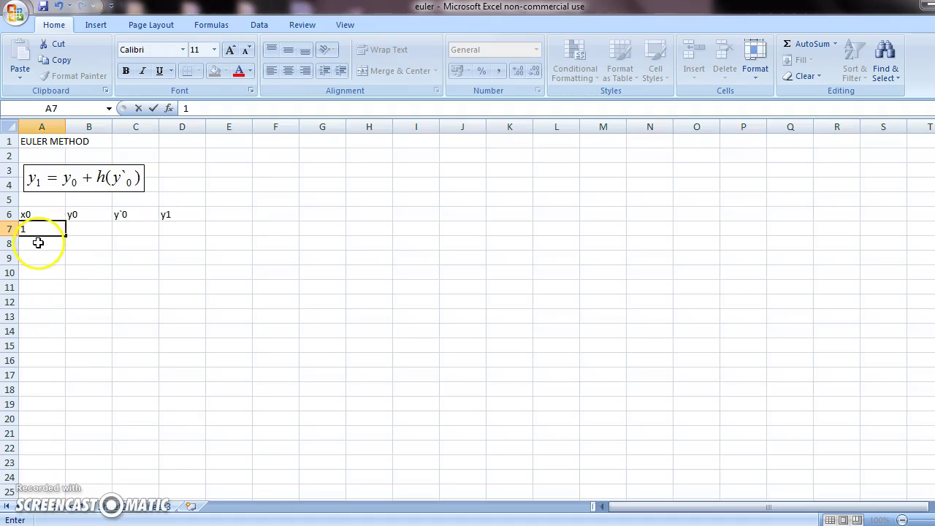
click(36, 241)
click(38, 237)
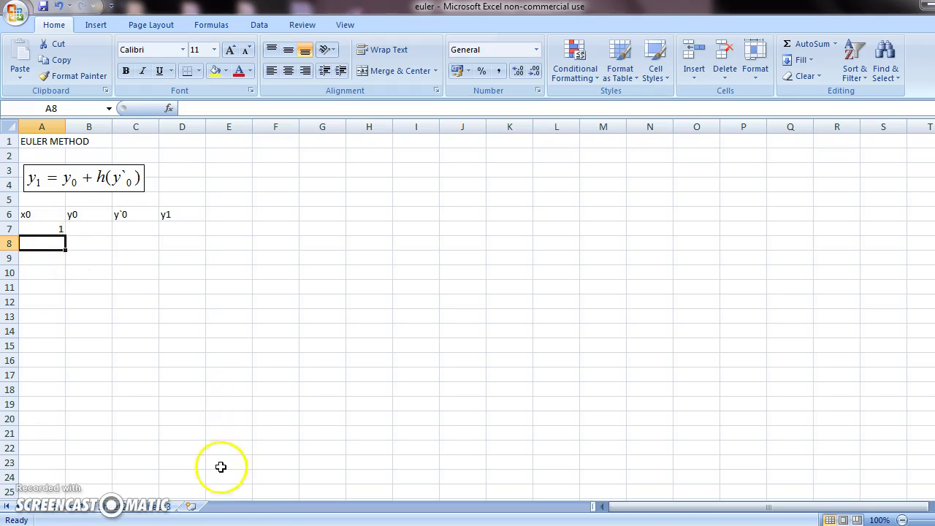
click(200, 522)
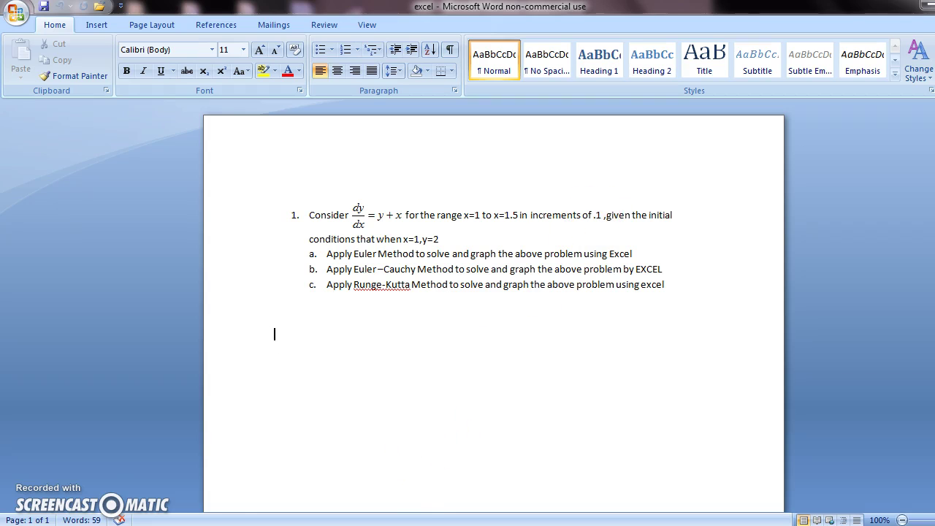
Enter =A7+0.1 in A8 and fill it down to A17, so x0 runs 1 to 2.
key(alt+Tab)
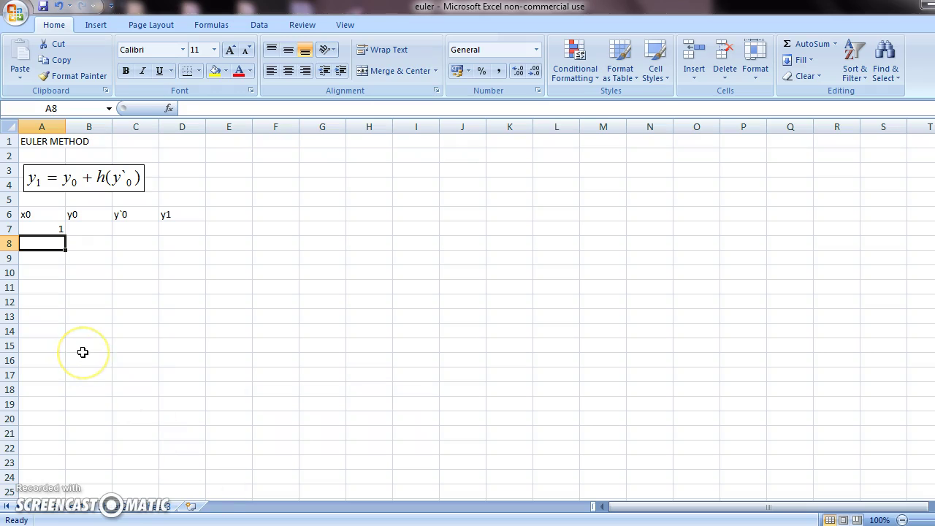
text(=)
click(45, 229)
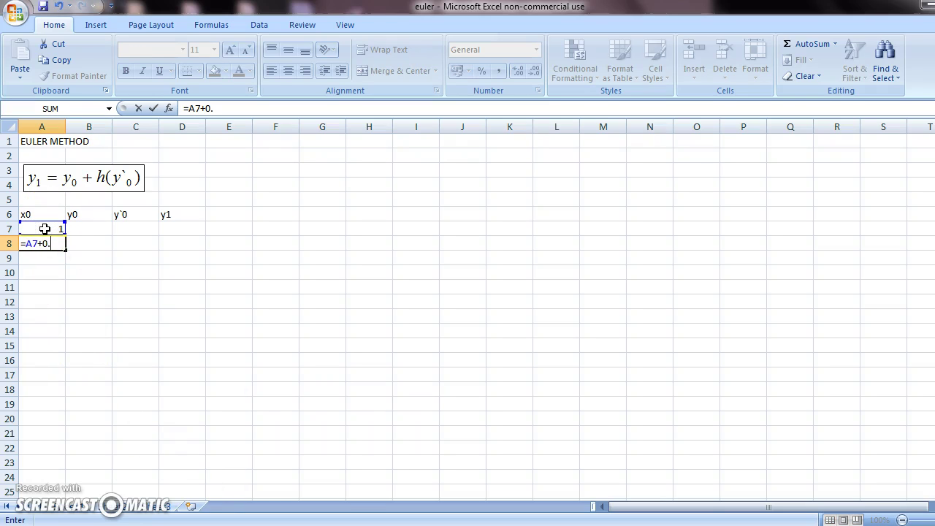
text(+0.1)
key(Return)
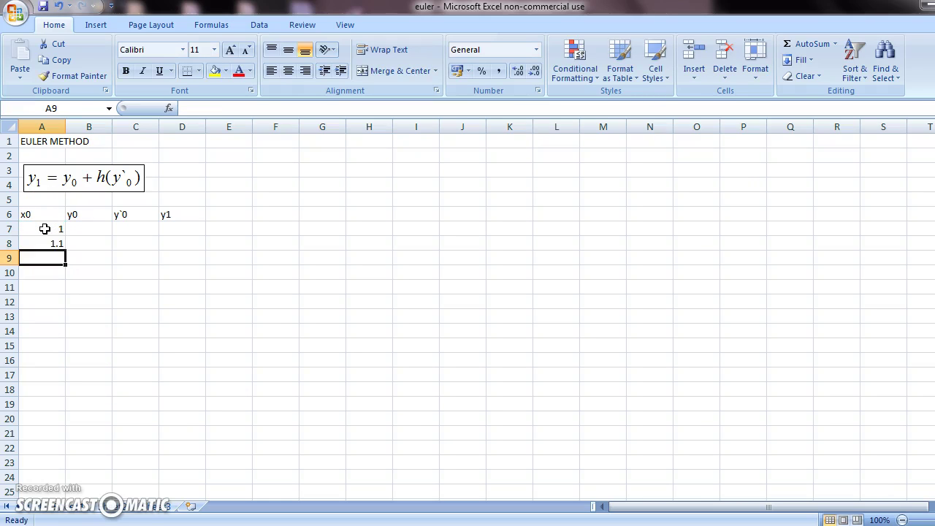
click(55, 244)
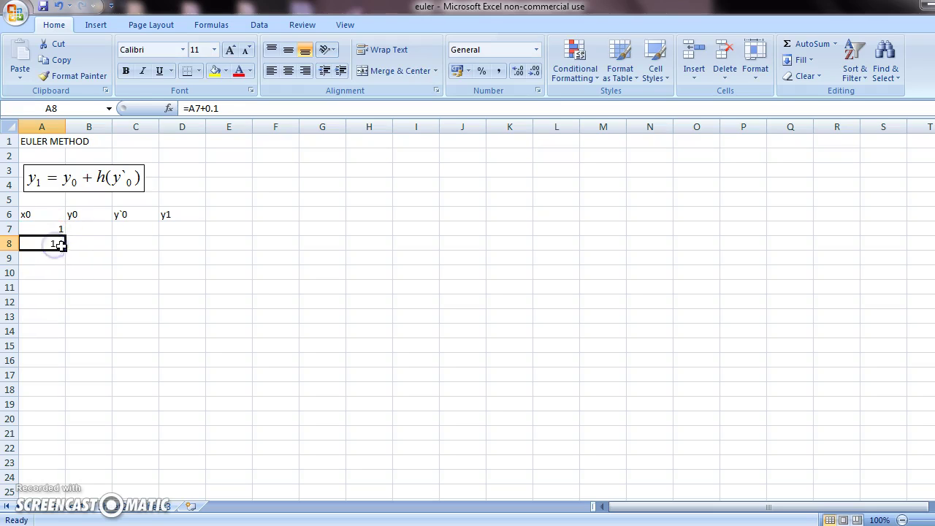
drag(64, 250, 65, 322)
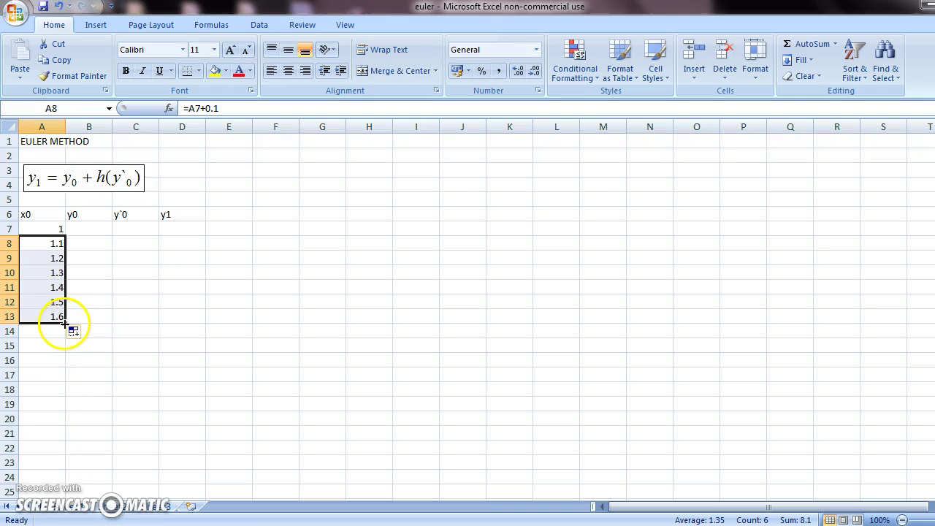
drag(65, 323, 56, 386)
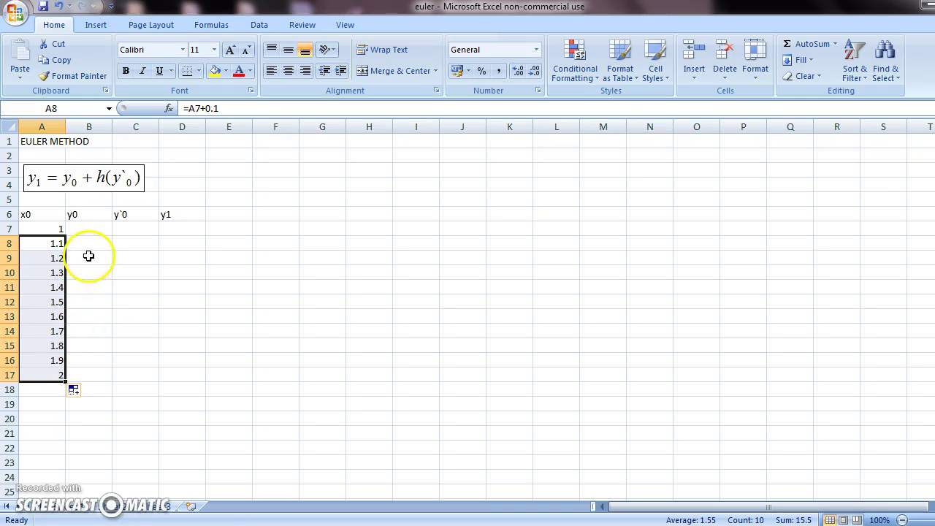
click(94, 230)
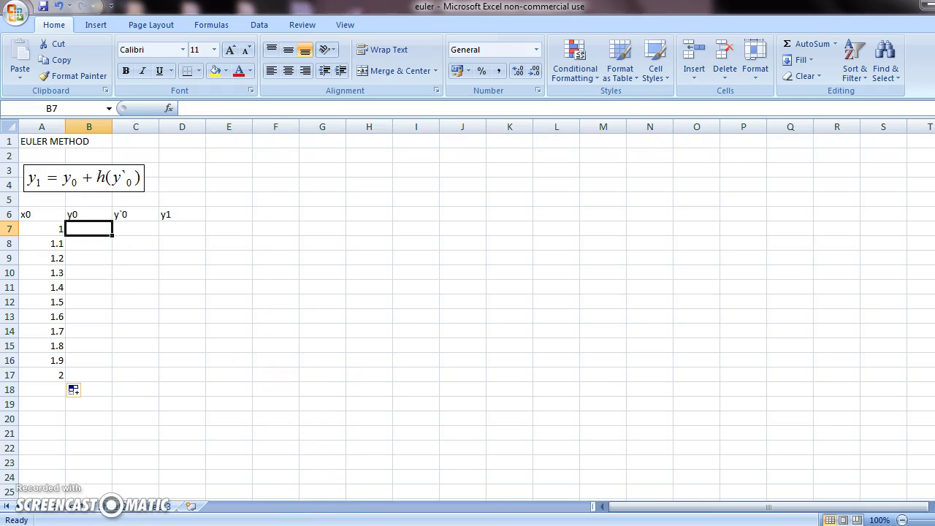
Enter the initial y0 value 2 in B7, matching y=2 at x=1.
key(alt+Tab)
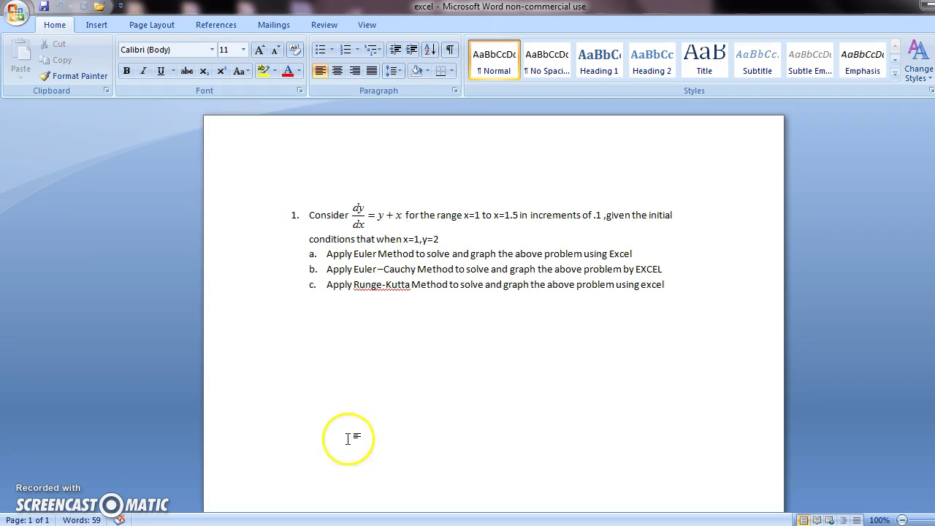
key(alt+Tab)
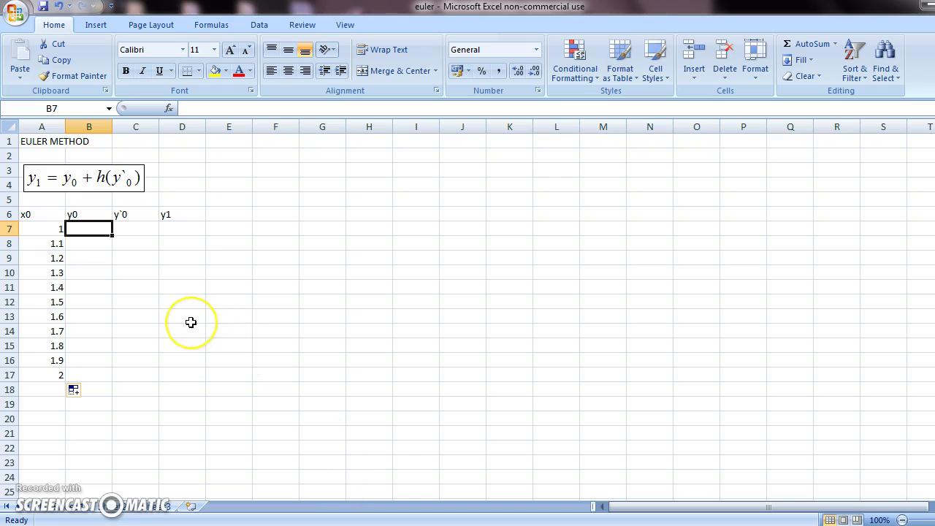
text(2)
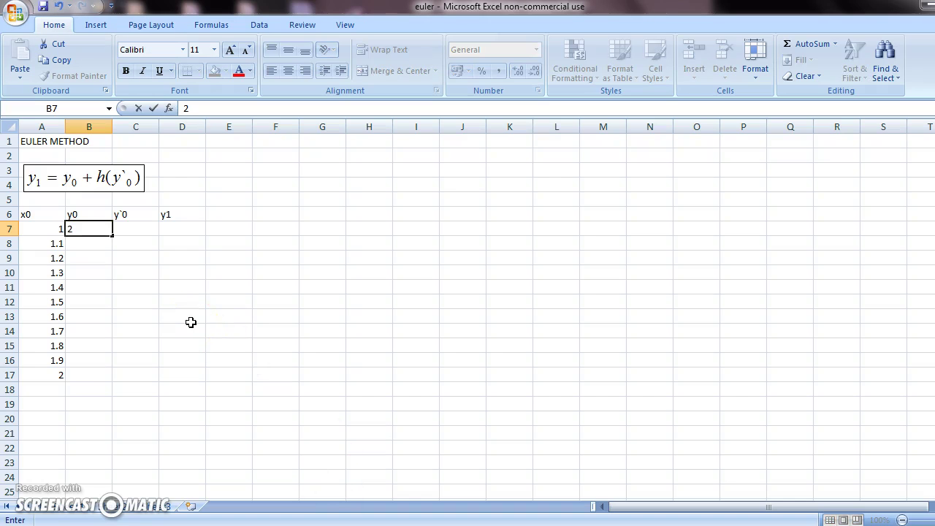
click(138, 232)
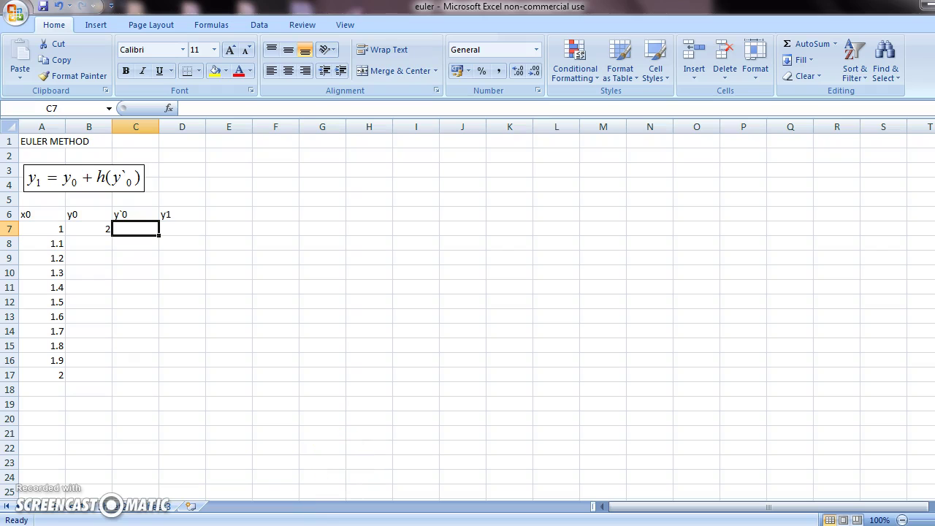
key(alt+Tab)
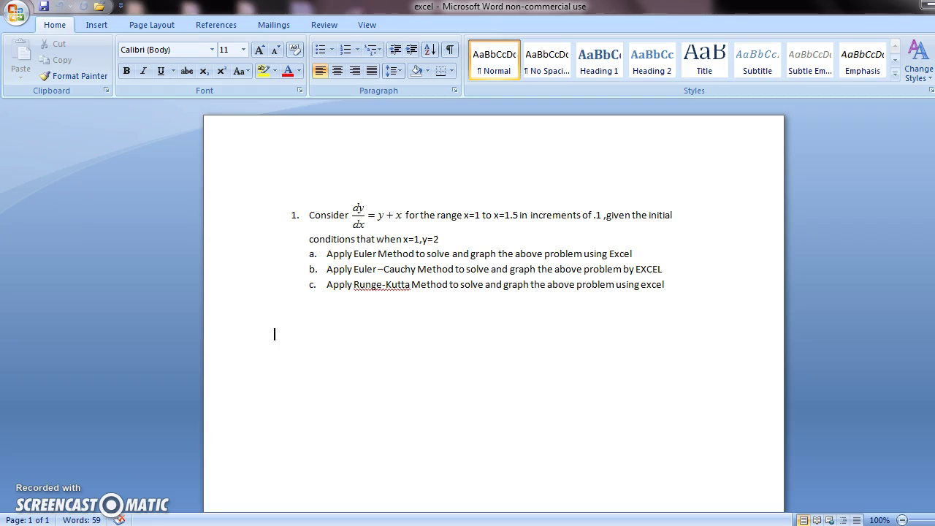
click(364, 217)
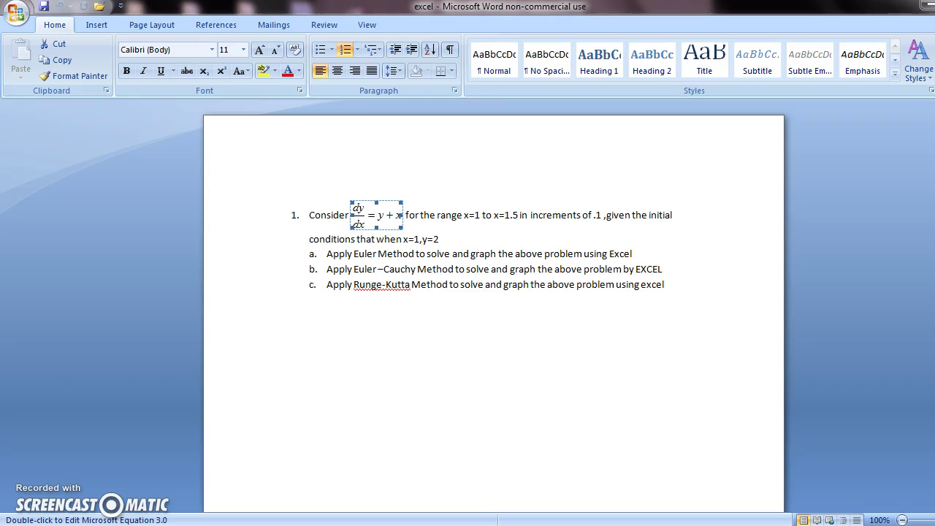
key(alt+Tab)
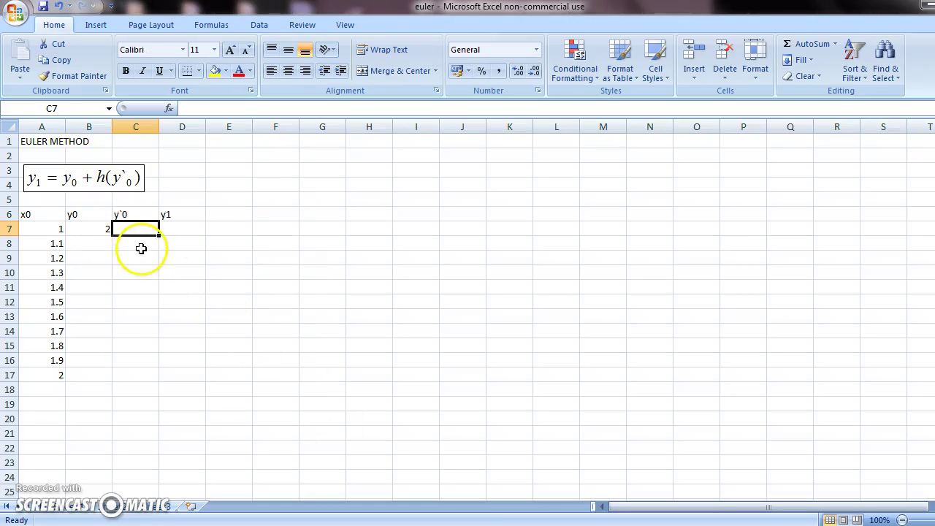
Enter =B7+A7 in C7 so the first slope y`0 is 3.
text(=)
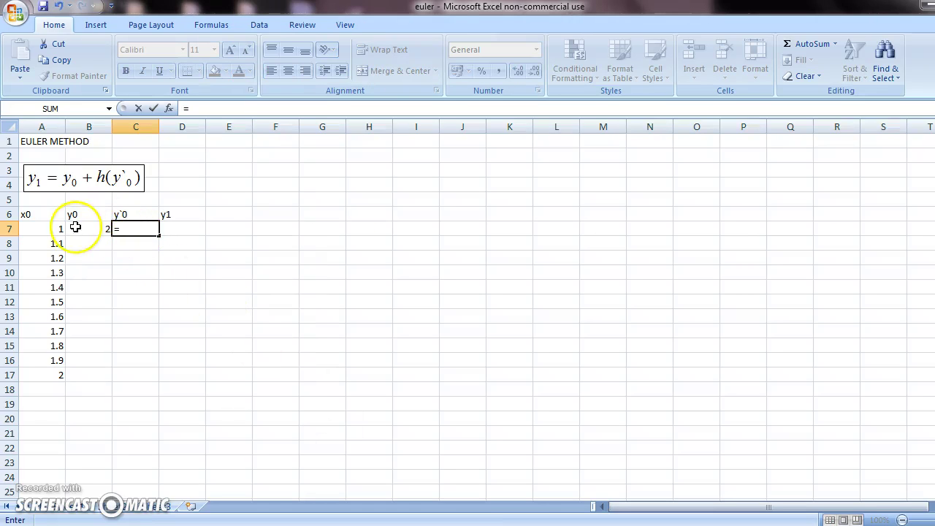
click(82, 230)
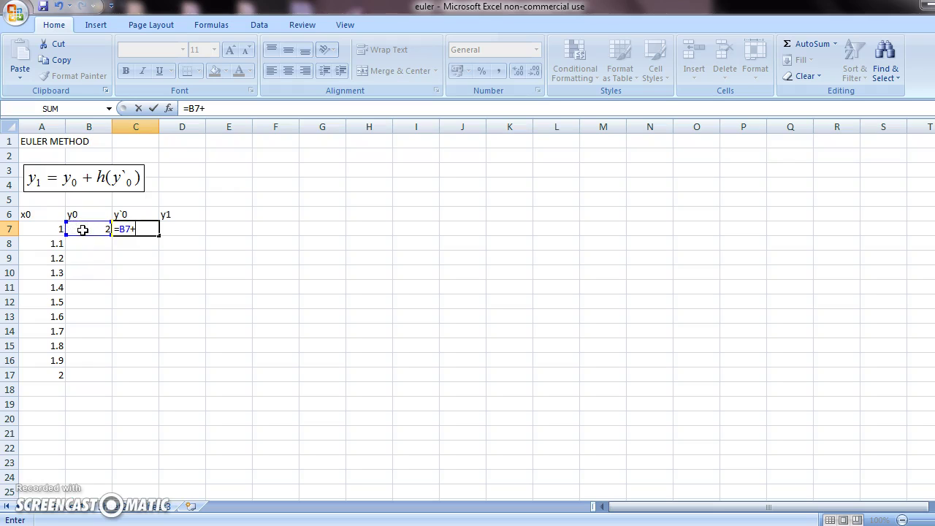
text(+)
click(50, 229)
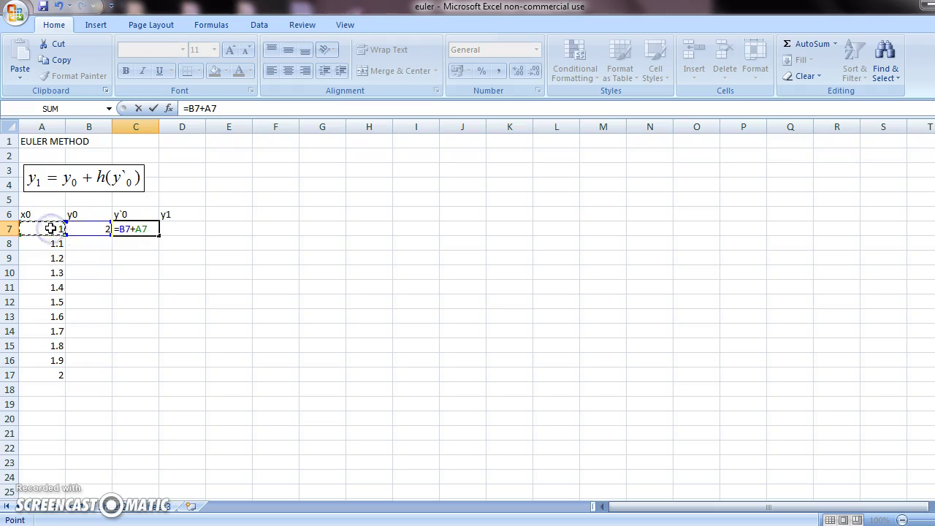
key(Return)
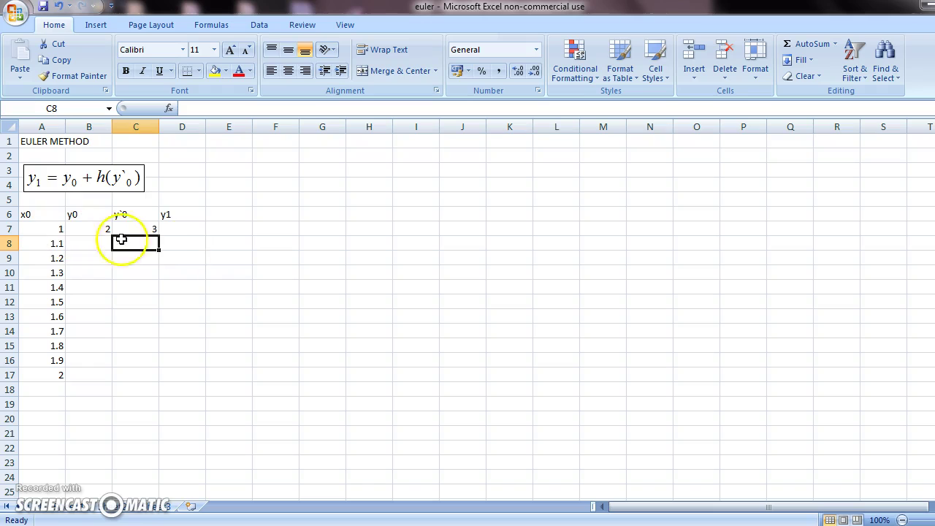
Enter =B7+0.1*C7 in D7 so the first y1 is 2.3.
click(178, 228)
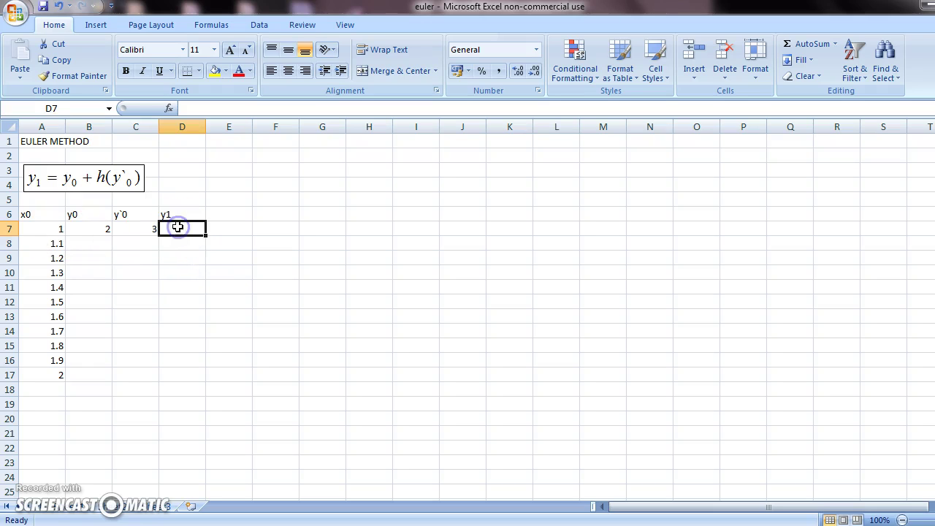
text(=)
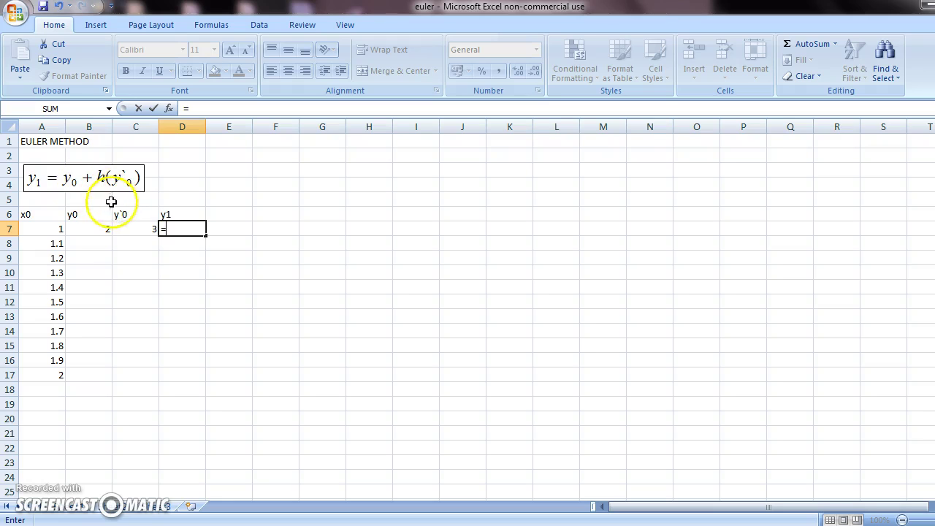
click(88, 230)
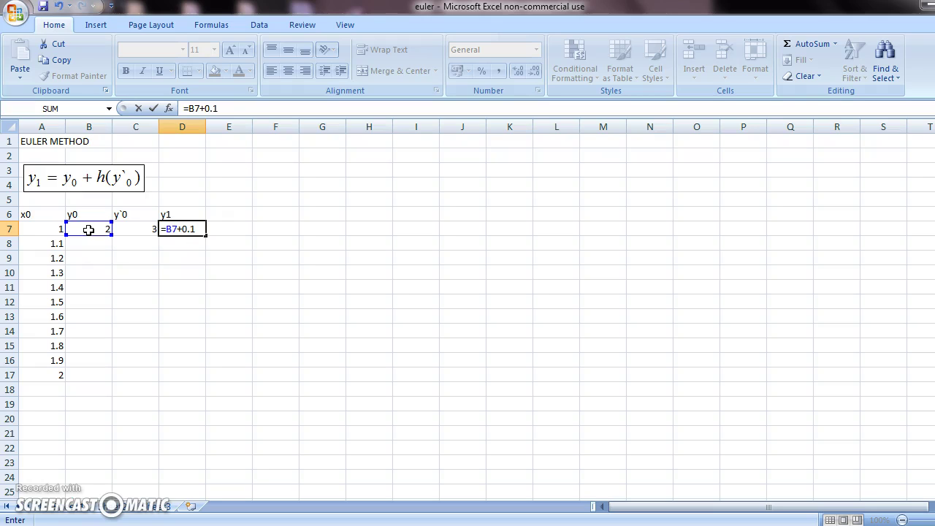
click(132, 230)
key(Return)
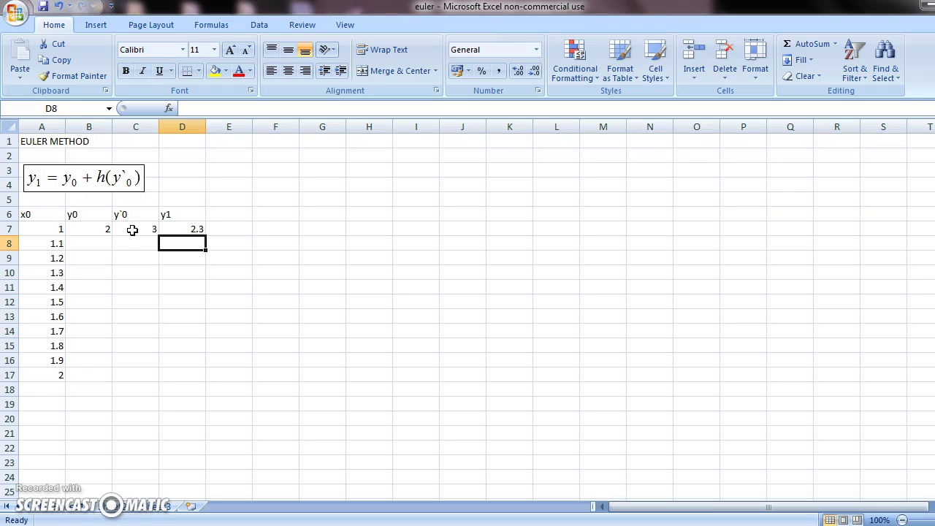
Set B8 to =D7, carrying y1 forward as the next y0 of 2.3.
click(180, 229)
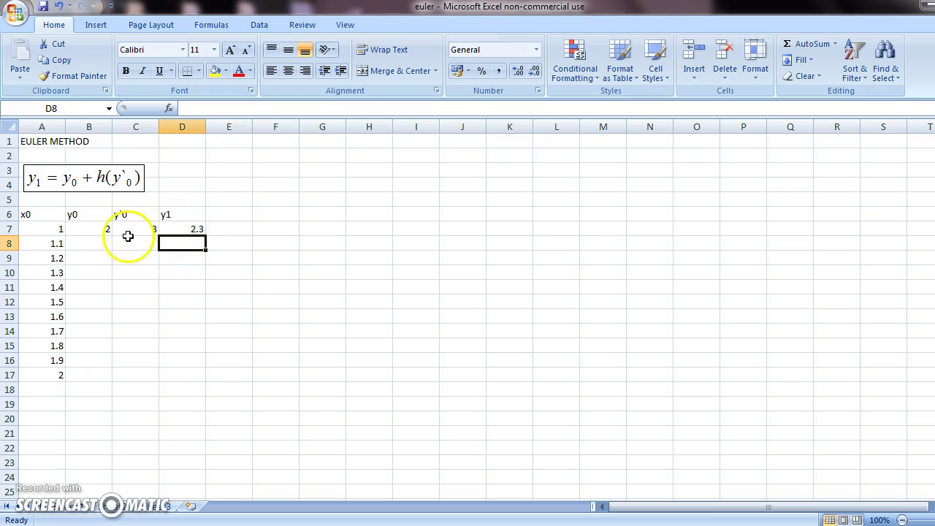
click(100, 246)
text(=)
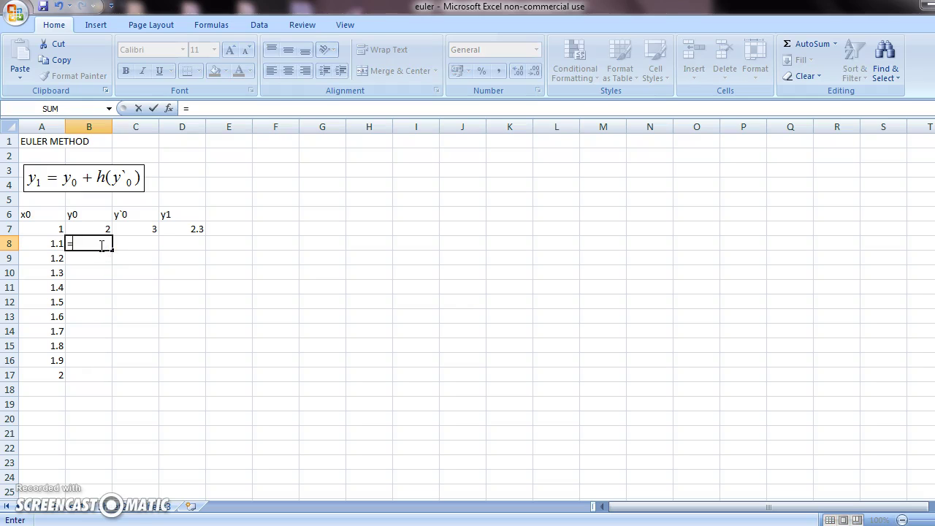
click(192, 229)
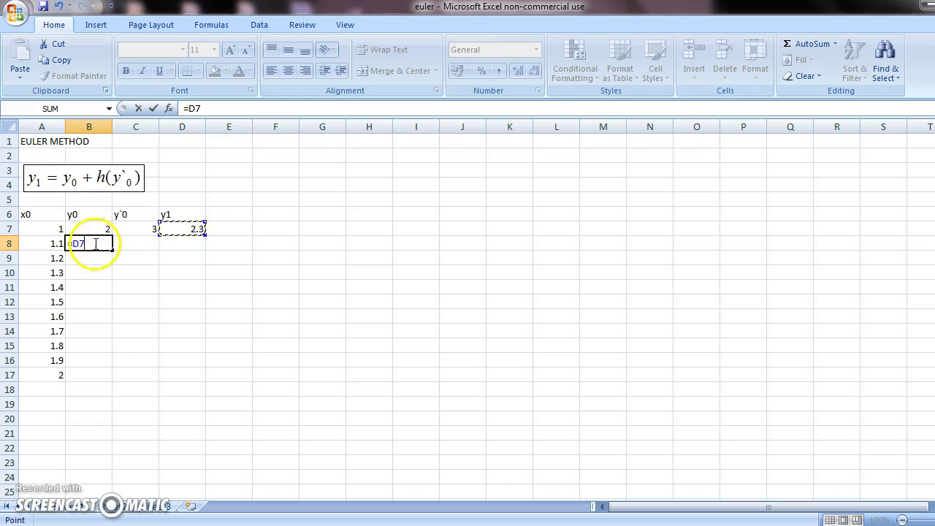
key(Return)
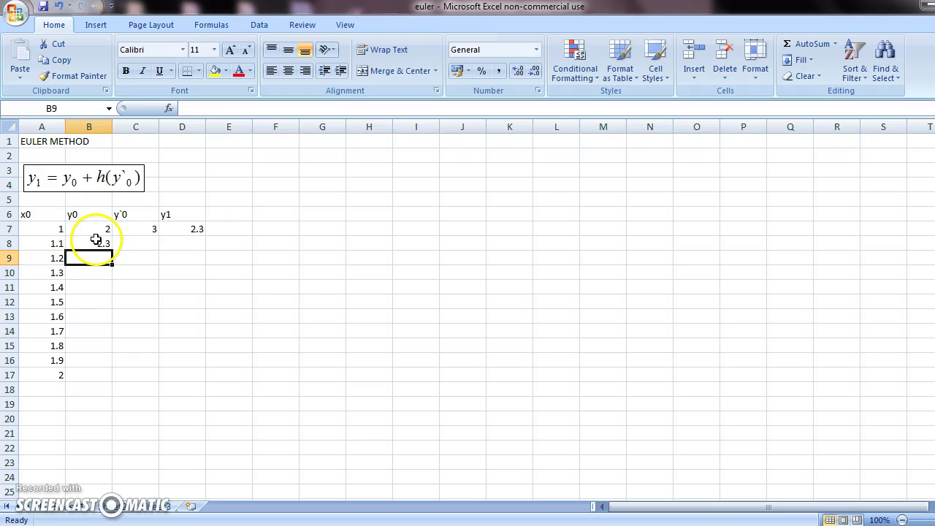
Enter =B8+A8 in C8, giving the second slope 3.4.
click(141, 245)
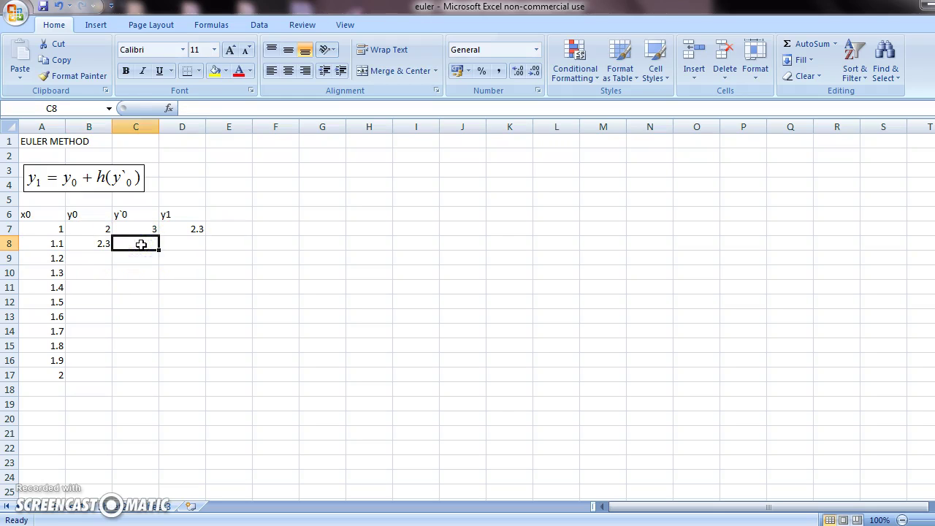
text(=)
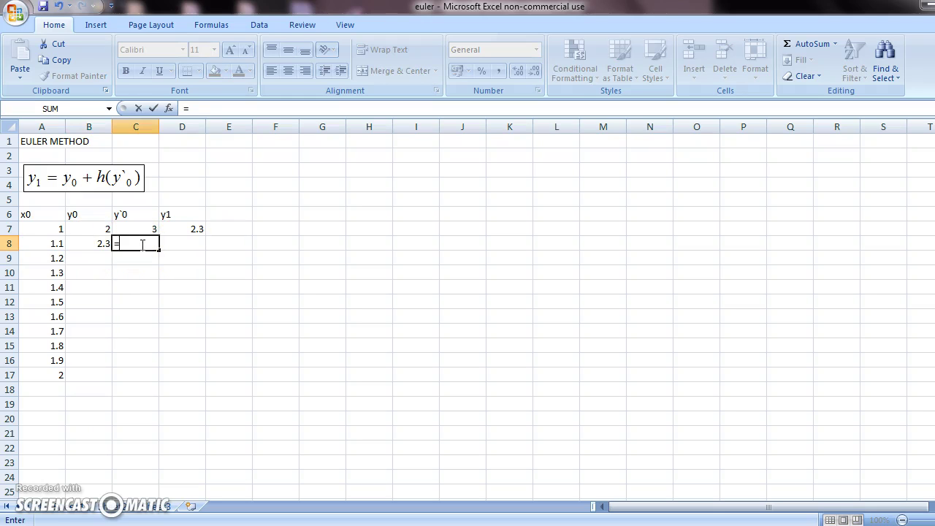
click(99, 243)
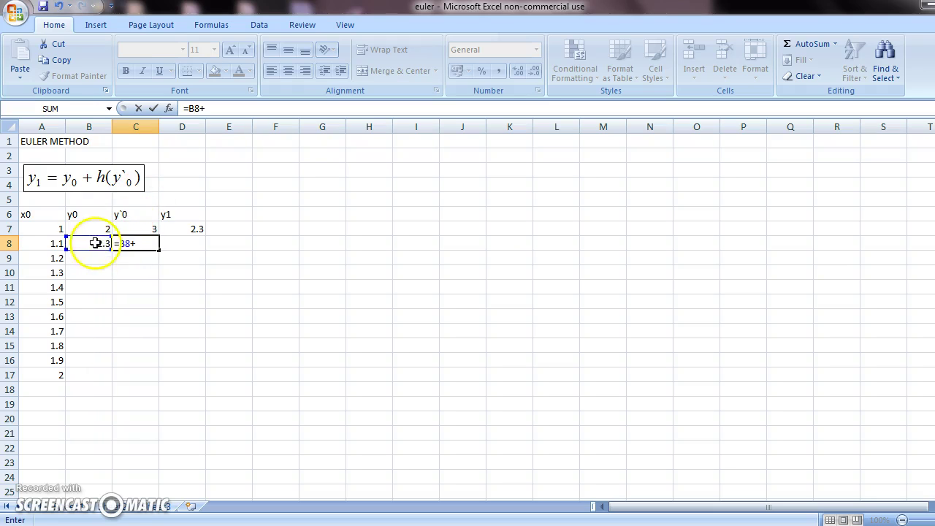
click(58, 243)
key(Return)
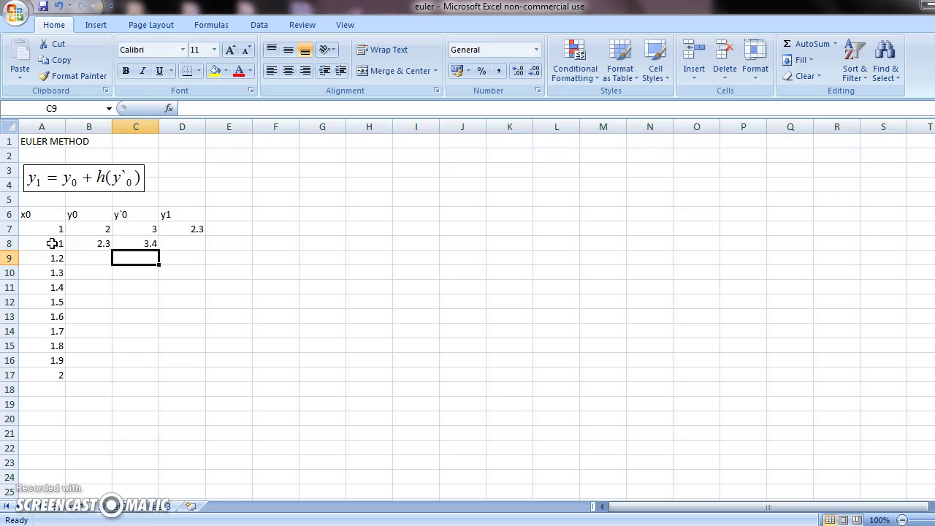
Enter =B8+0.1*C8 in D8, giving y1 of 2.64.
click(177, 247)
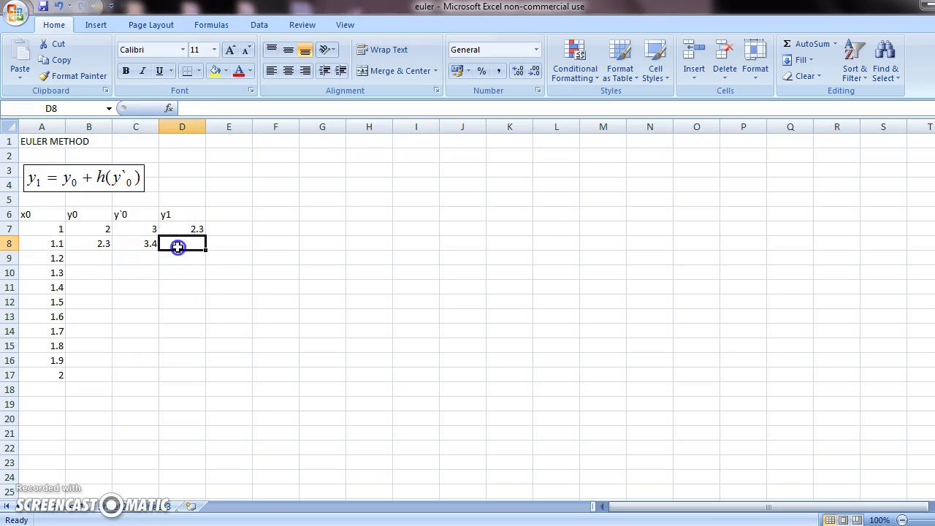
text(=)
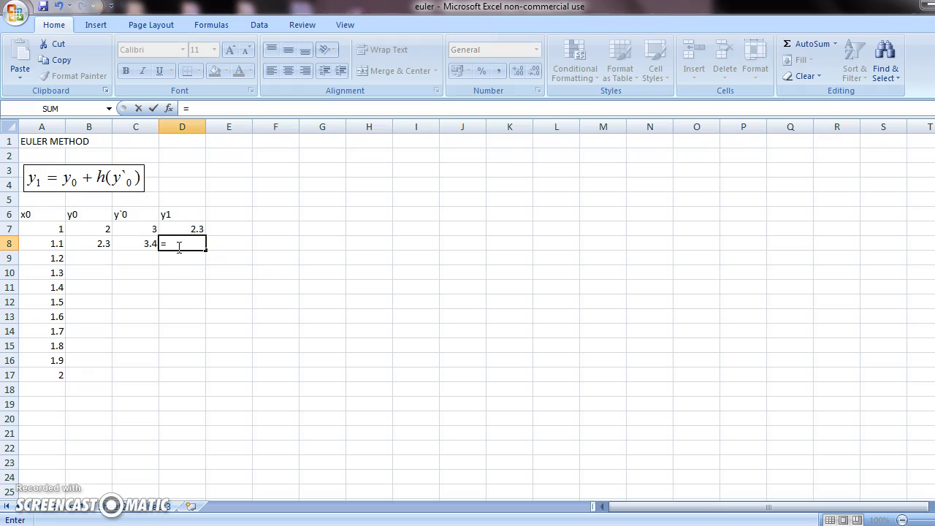
click(97, 243)
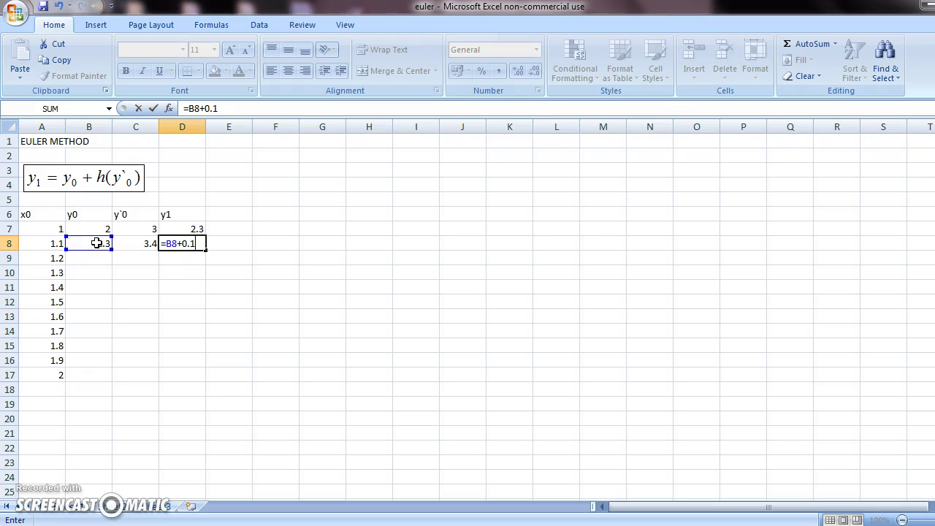
click(144, 244)
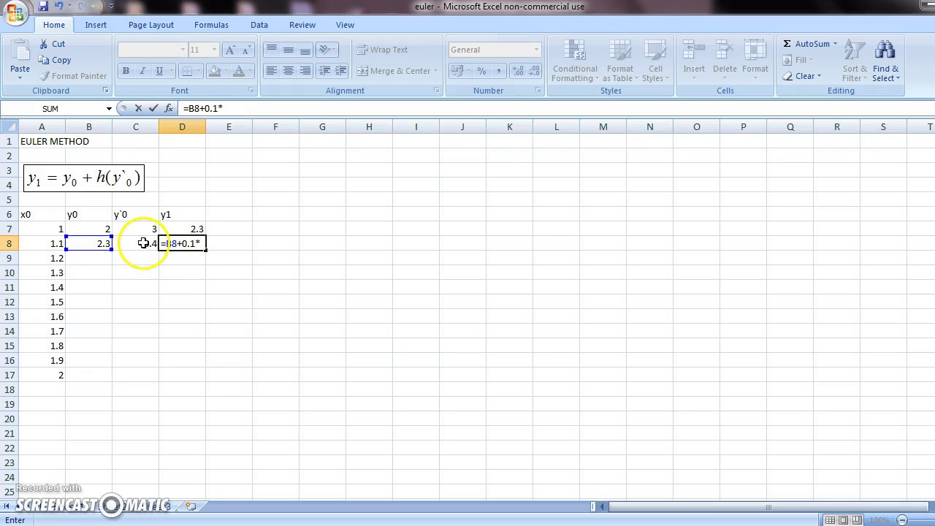
key(Return)
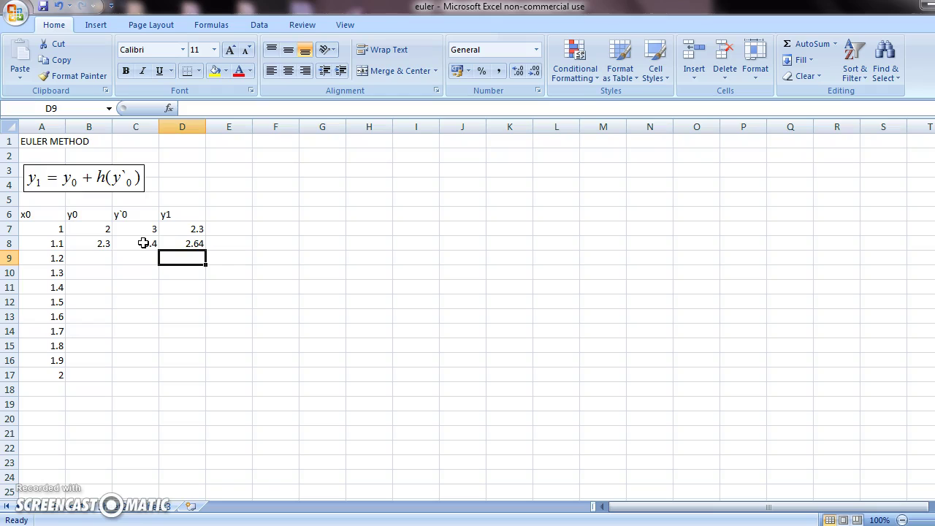
click(97, 243)
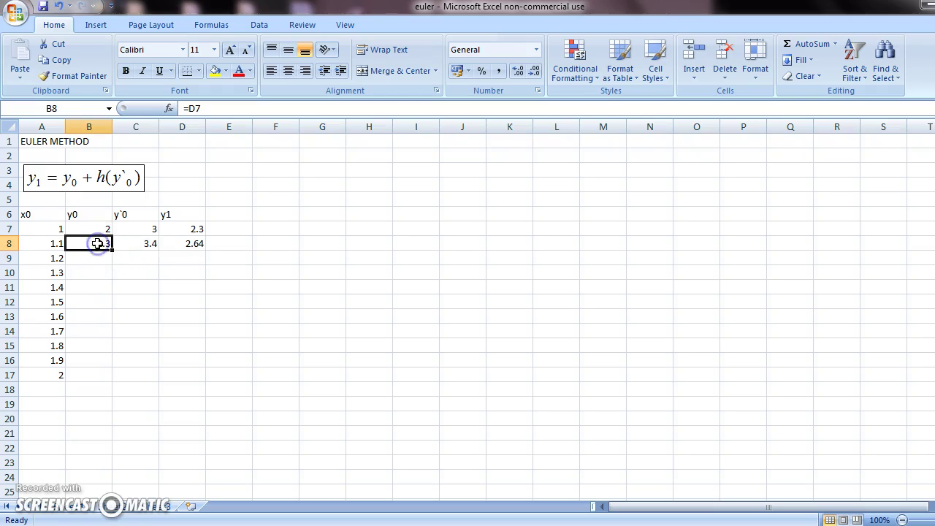
Fill the B8:D8 formulas down to row 17, then select A7:B17 for charting.
key(shift+Right)
key(shift+Right)
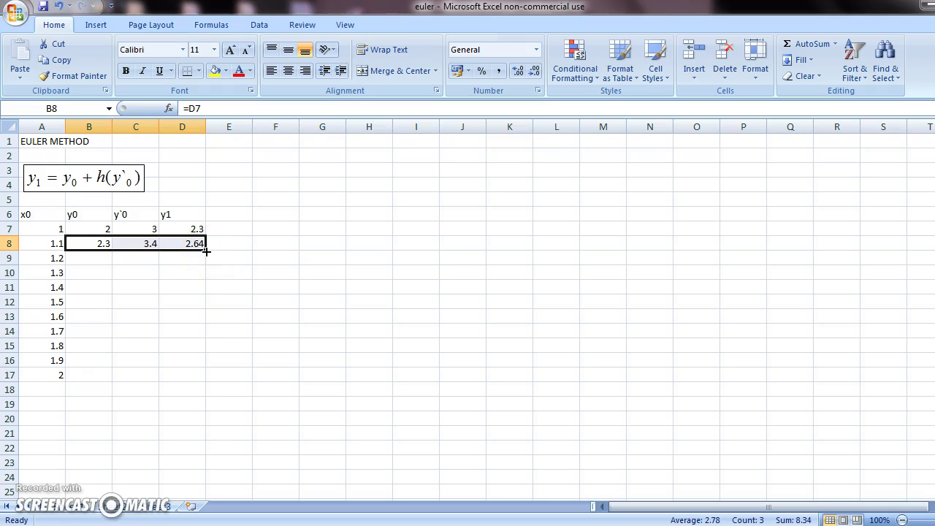
drag(205, 250, 191, 376)
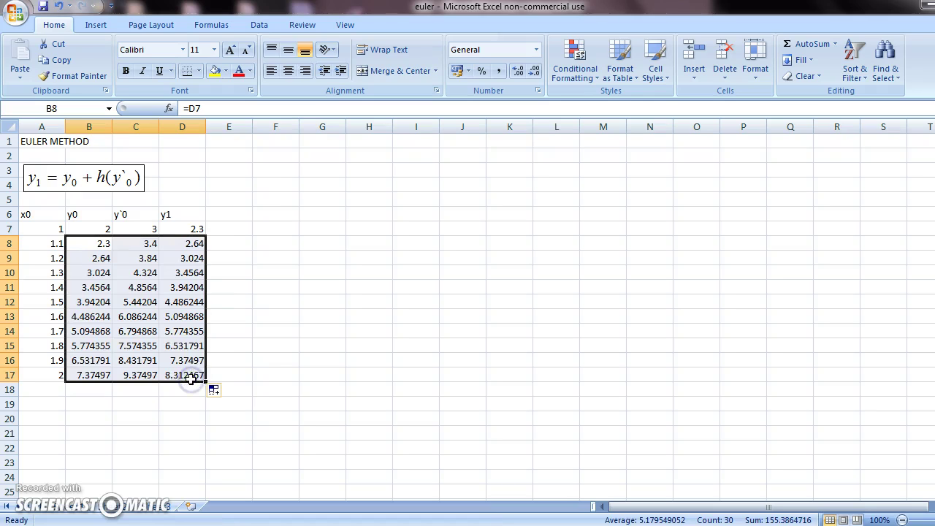
click(44, 228)
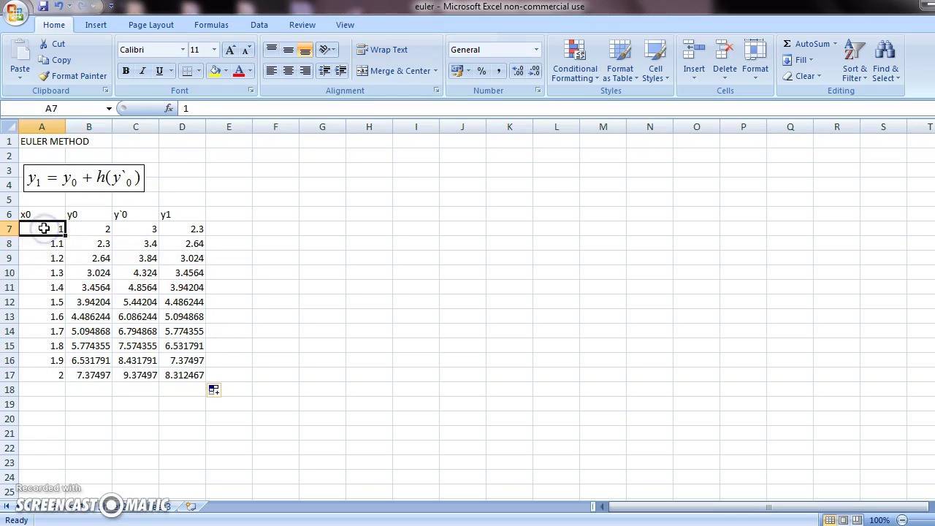
key(shift+Right)
key(shift+Down)
key(shift+Down)
key(shift+Down)
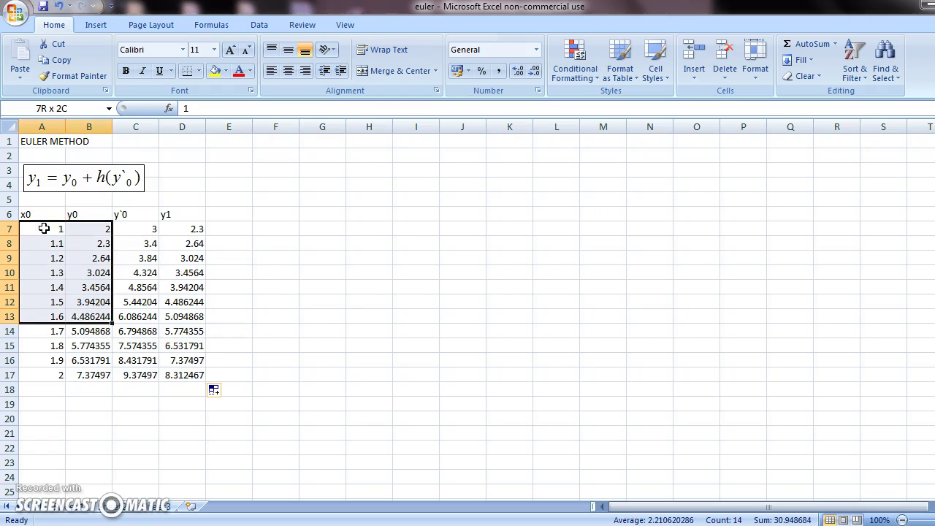
key(shift+Down)
key(shift+Down)
key(shift+Down)
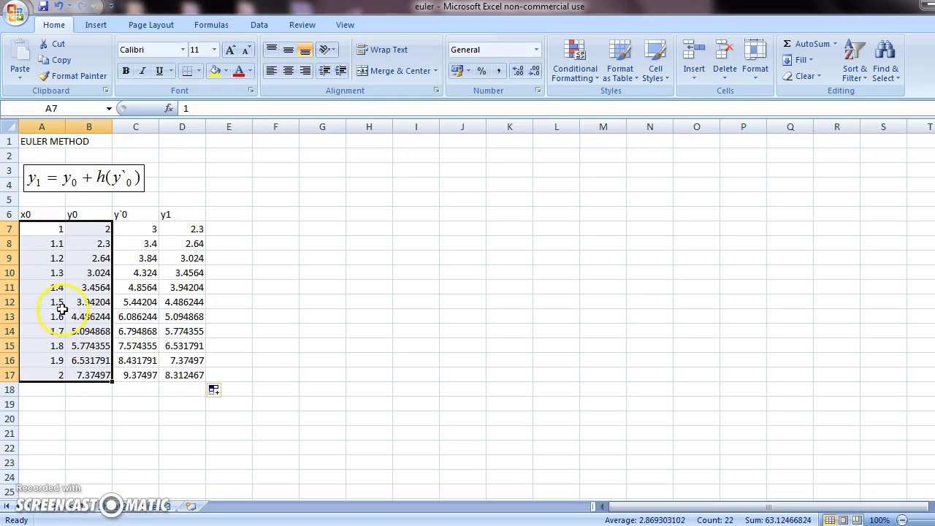
Insert a Scatter with Smooth Lines and Markers chart of y0 versus x0.
click(94, 26)
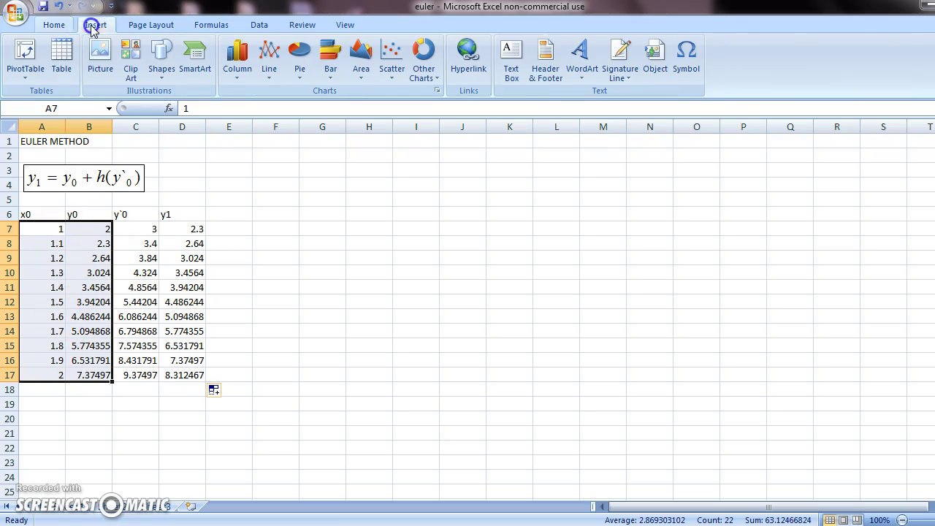
click(385, 74)
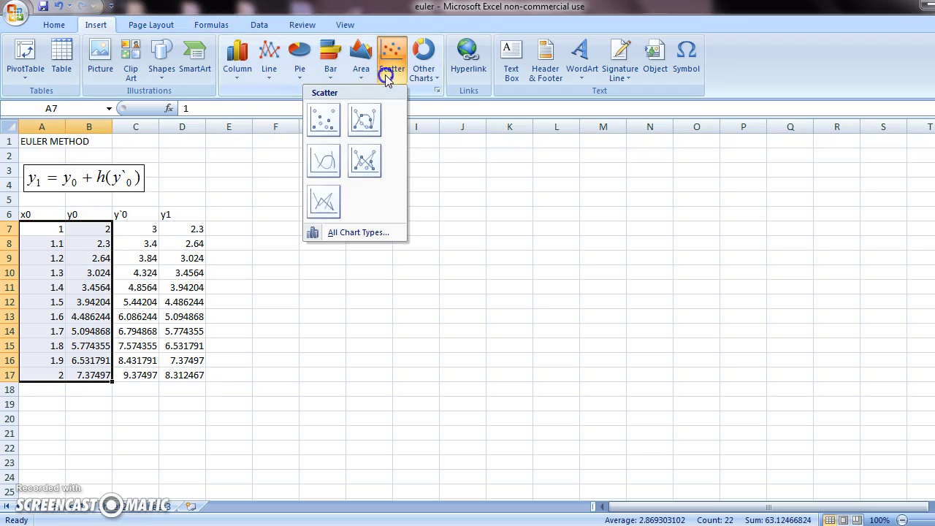
click(363, 123)
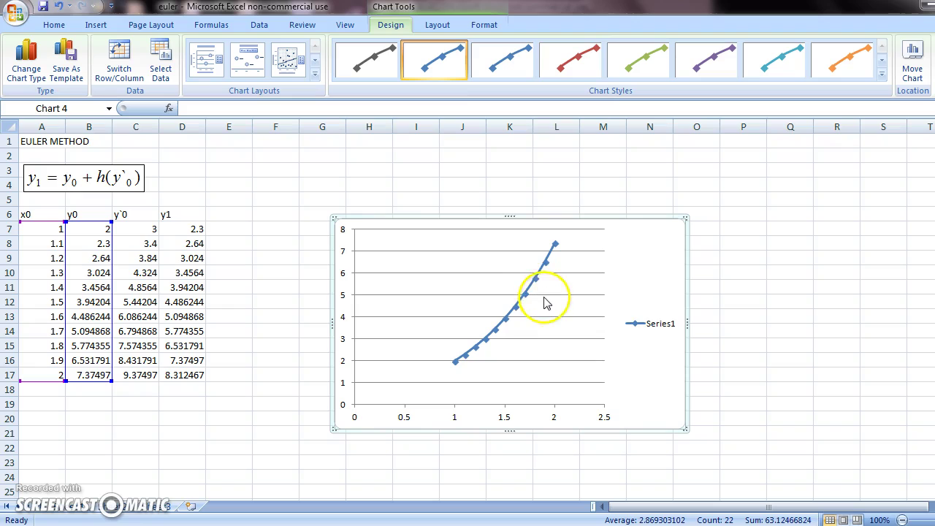
Add a trendline to the y0 series via More Trendline Options.
click(523, 288)
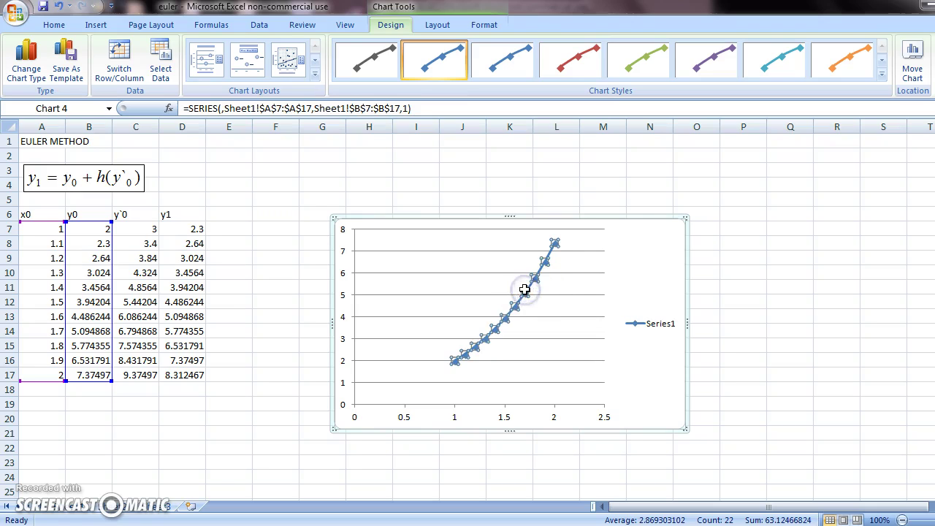
click(436, 26)
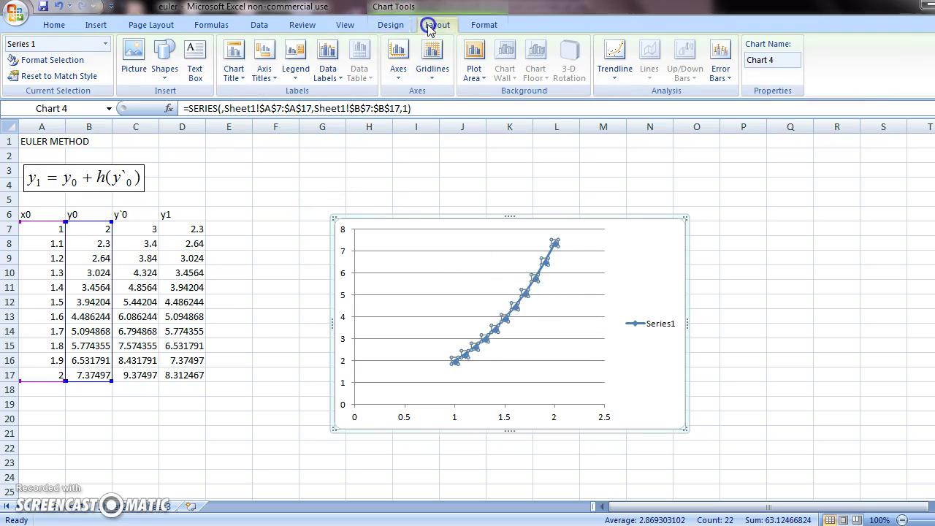
click(616, 87)
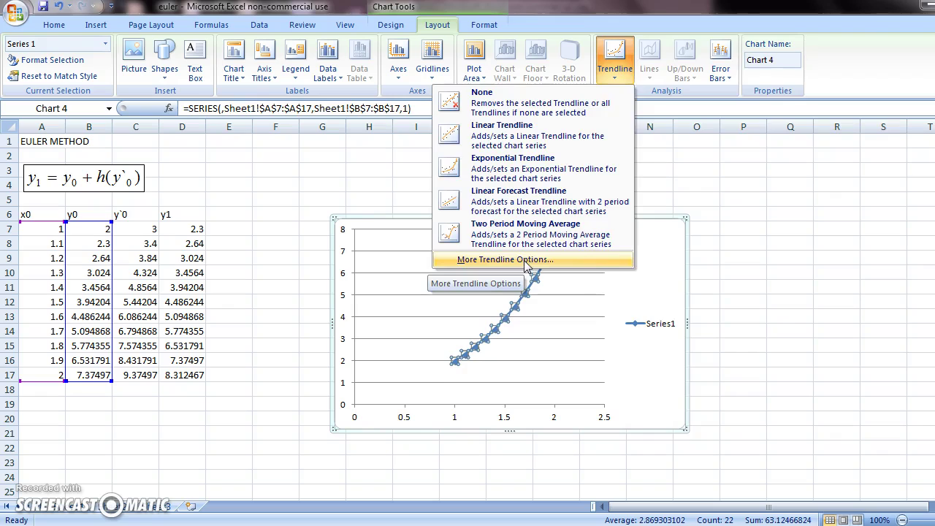
click(525, 261)
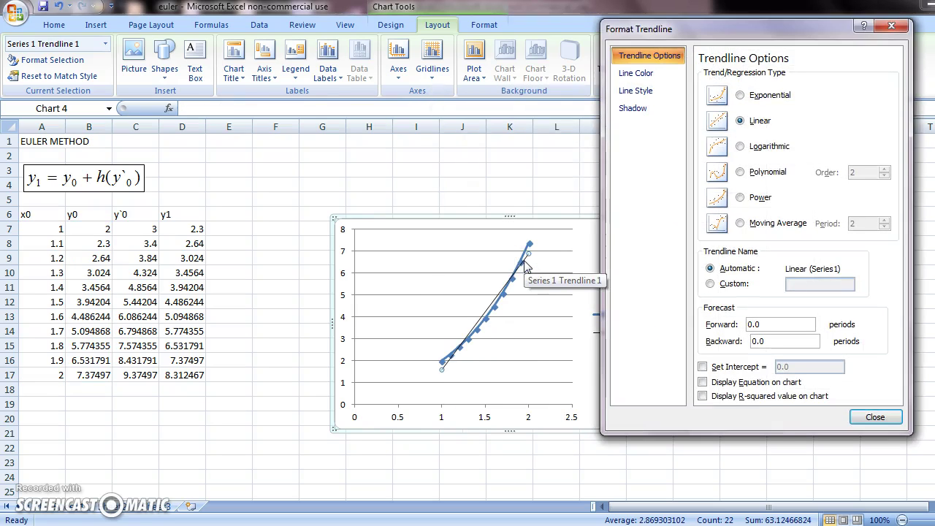
Make the trendline Exponential and display its equation y = 0.5511e^1.3047x on the chart.
click(741, 95)
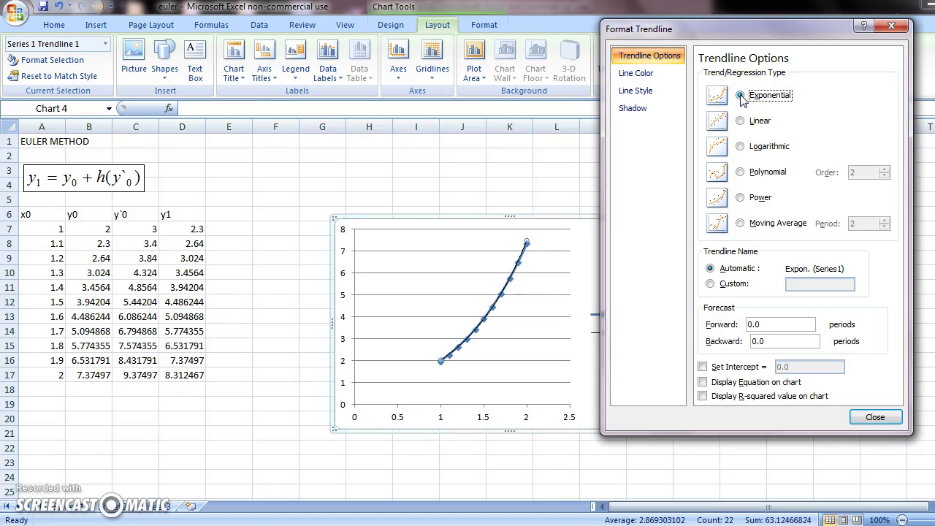
click(740, 147)
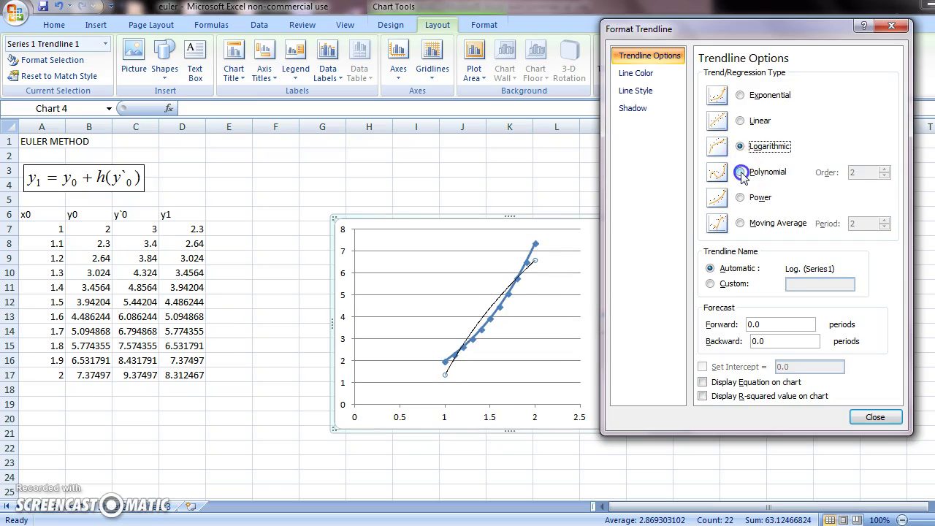
click(741, 173)
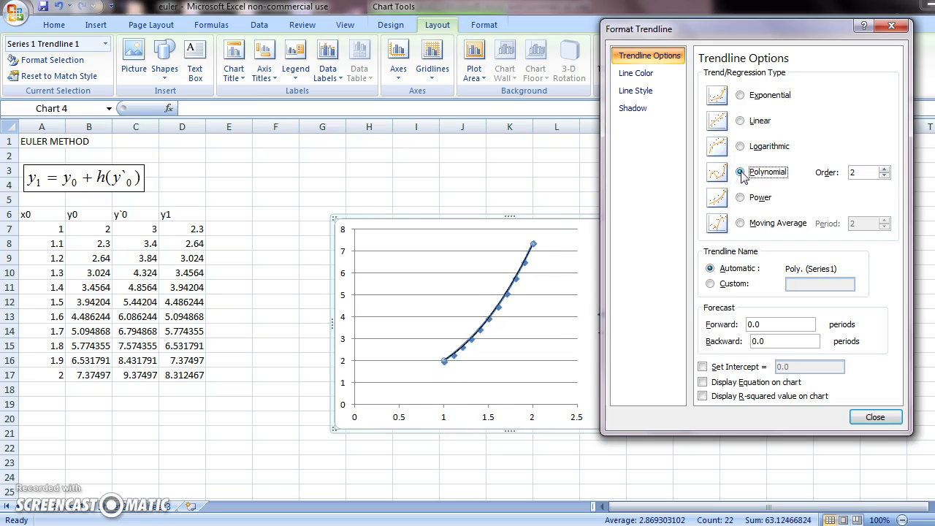
click(740, 198)
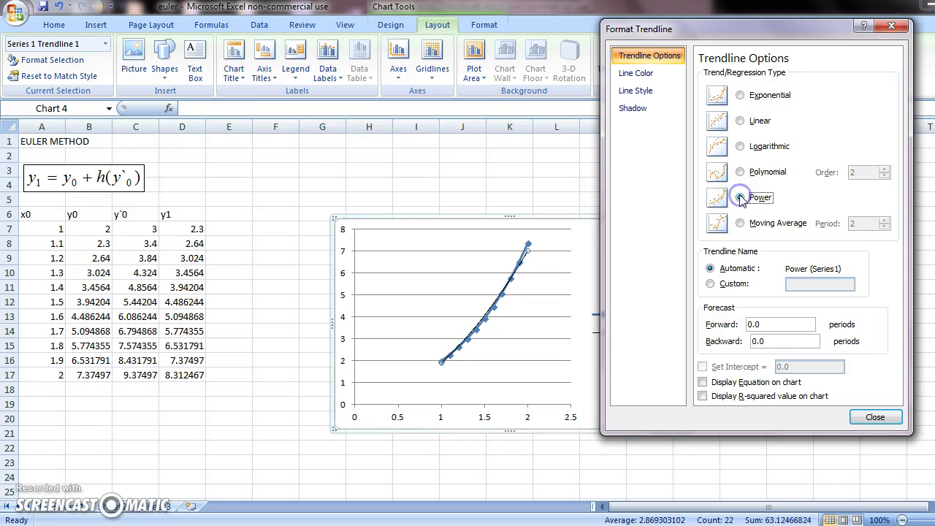
click(741, 96)
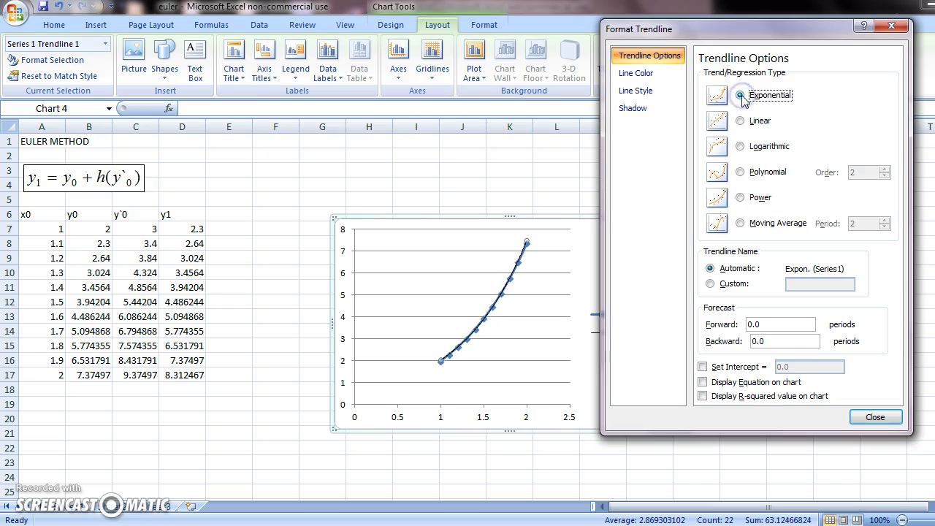
click(702, 383)
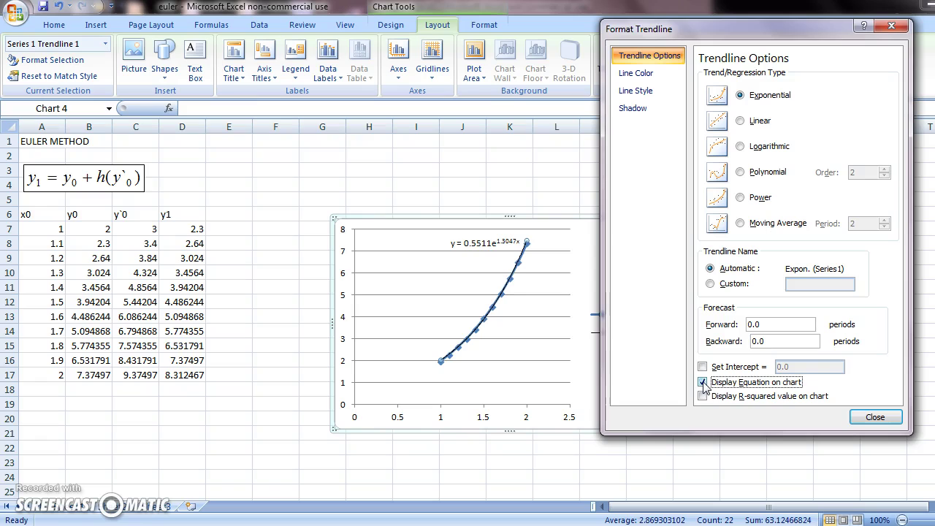
click(874, 417)
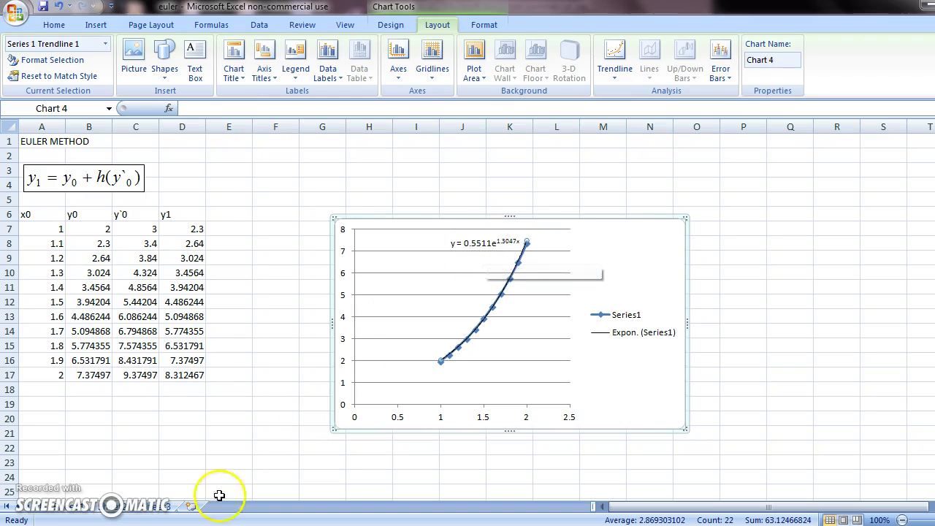
click(225, 525)
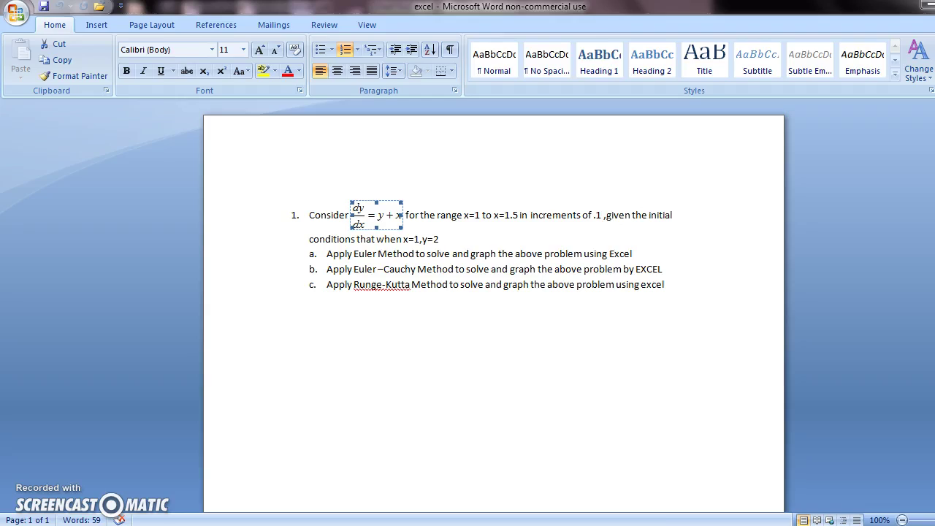
click(156, 525)
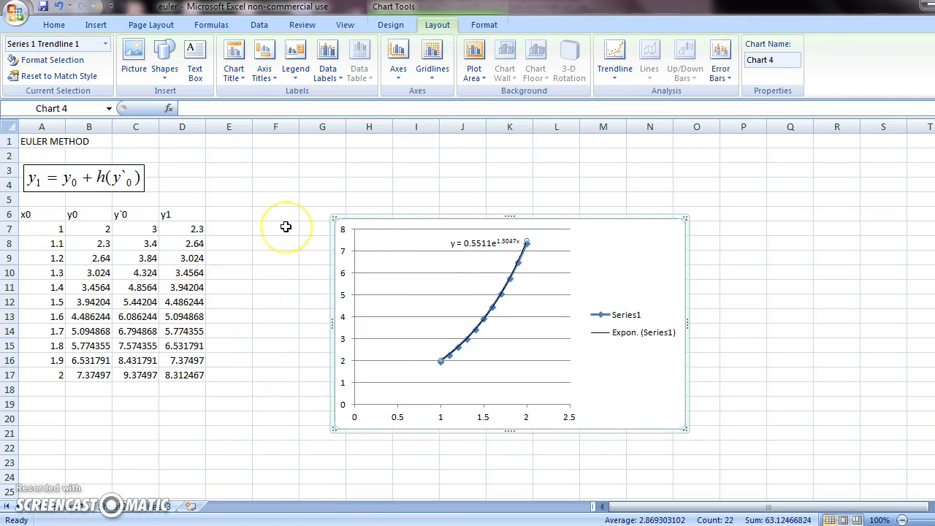